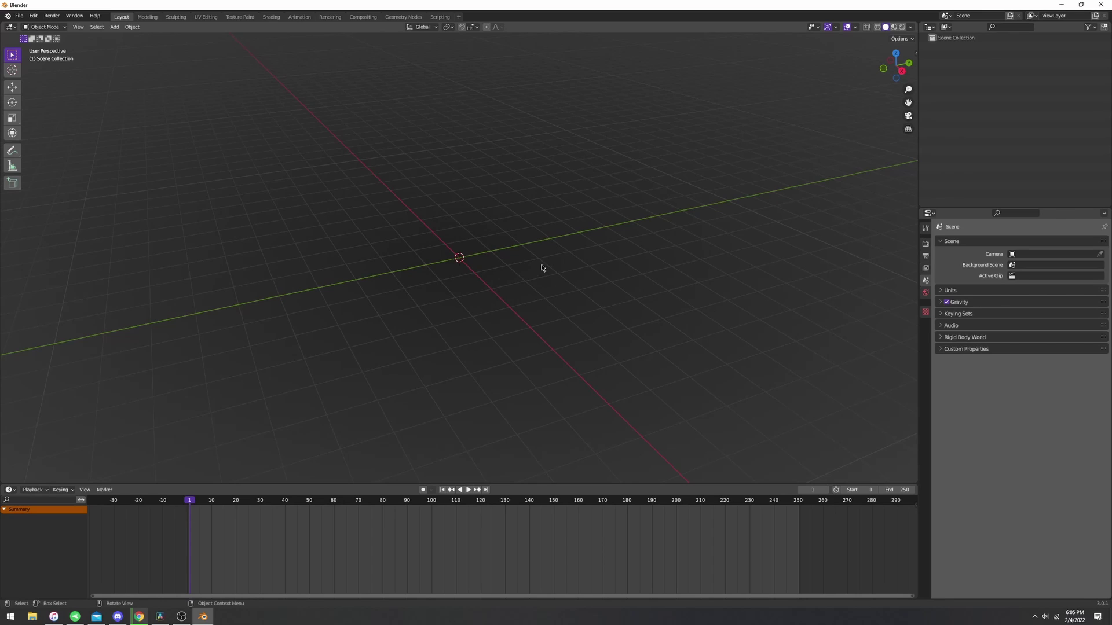
Step: Add a cube mesh at the origin of the empty scene
{"action": "key", "text": "shift+a"}
{"action": "mouse_move", "coordinate": [458, 288]}
{"action": "left_click", "coordinate": [502, 296]}
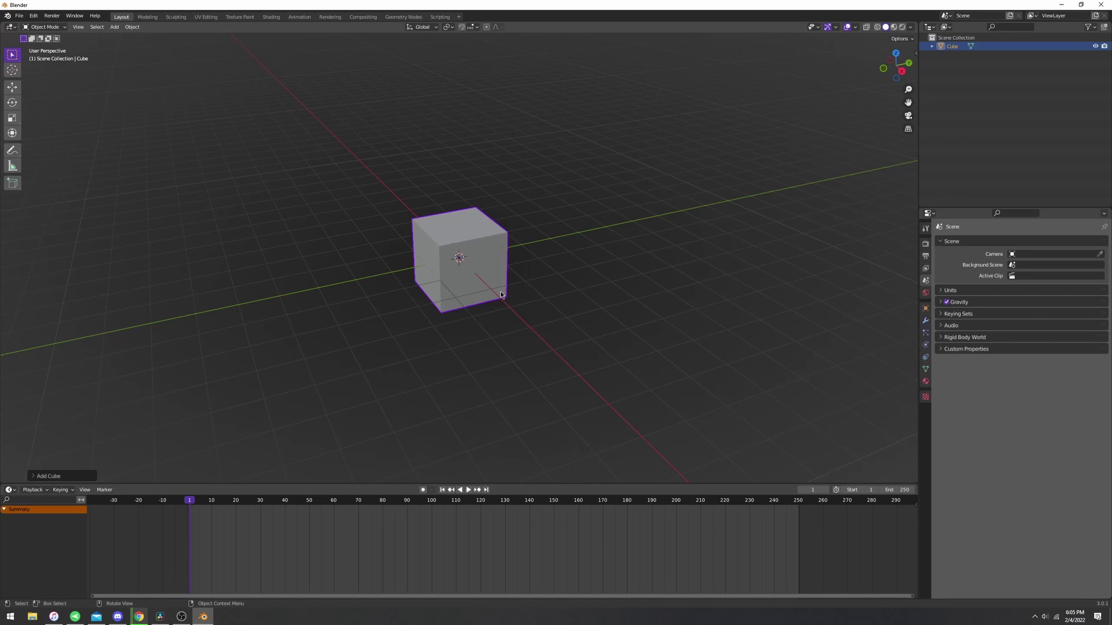
Step: Insert a location keyframe for the cube at frame 1
{"action": "middle_click_drag", "start_coordinate": [552, 268], "coordinate": [607, 318]}
{"action": "key", "text": "Tab"}
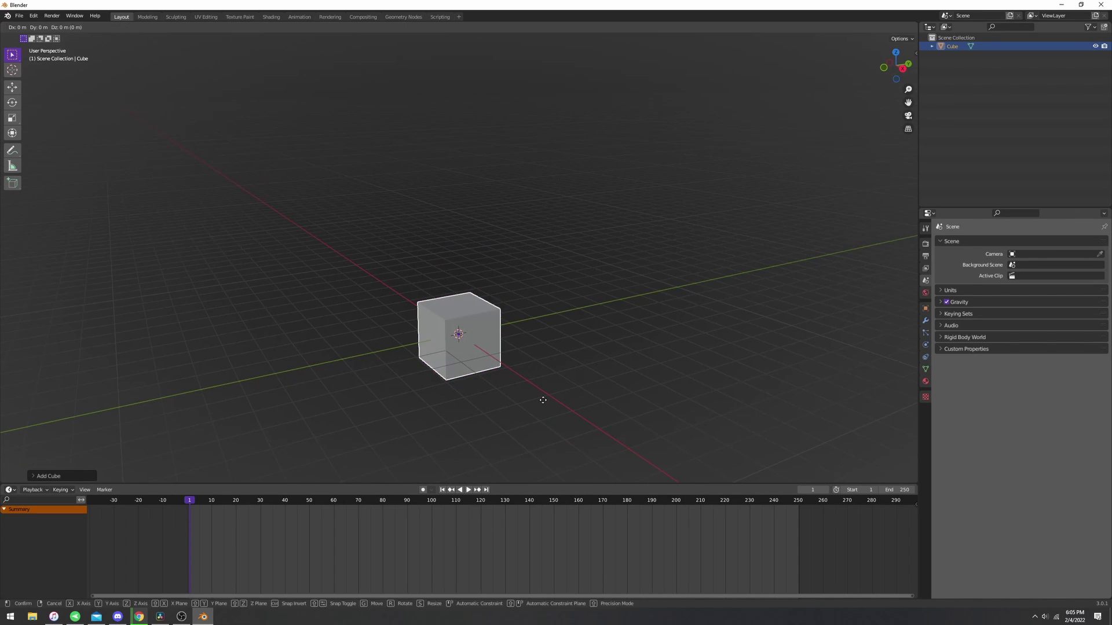
{"action": "key", "text": "Tab"}
{"action": "key", "text": "i"}
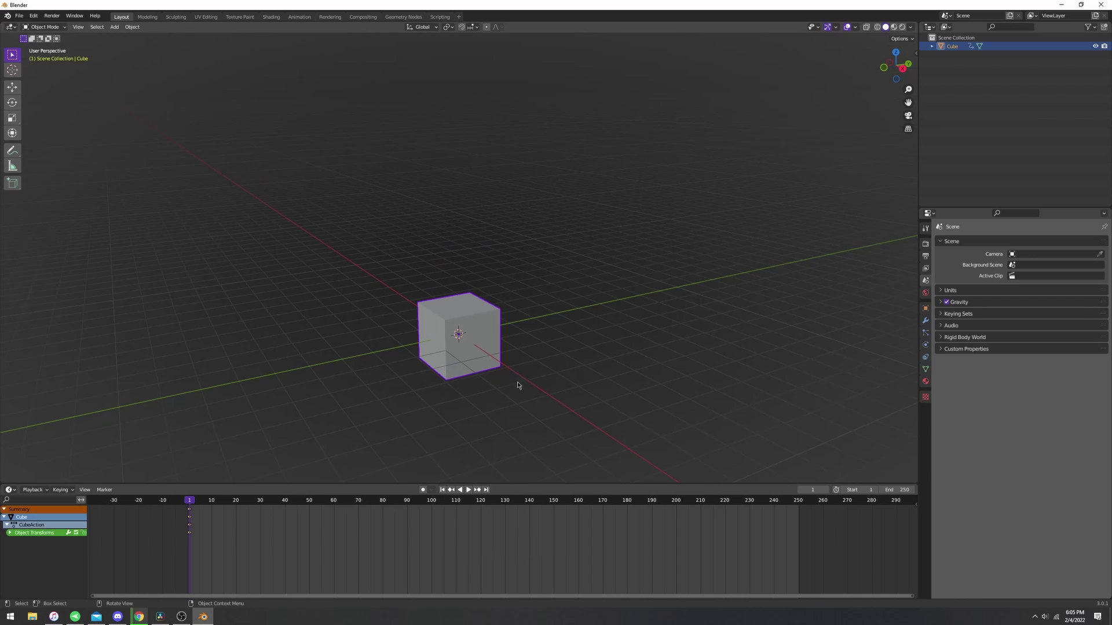
{"action": "left_click", "coordinate": [518, 384]}
Step: At frame 30, move the cube straight up along Z and insert a location keyframe
{"action": "left_click_drag", "start_coordinate": [227, 503], "coordinate": [260, 502]}
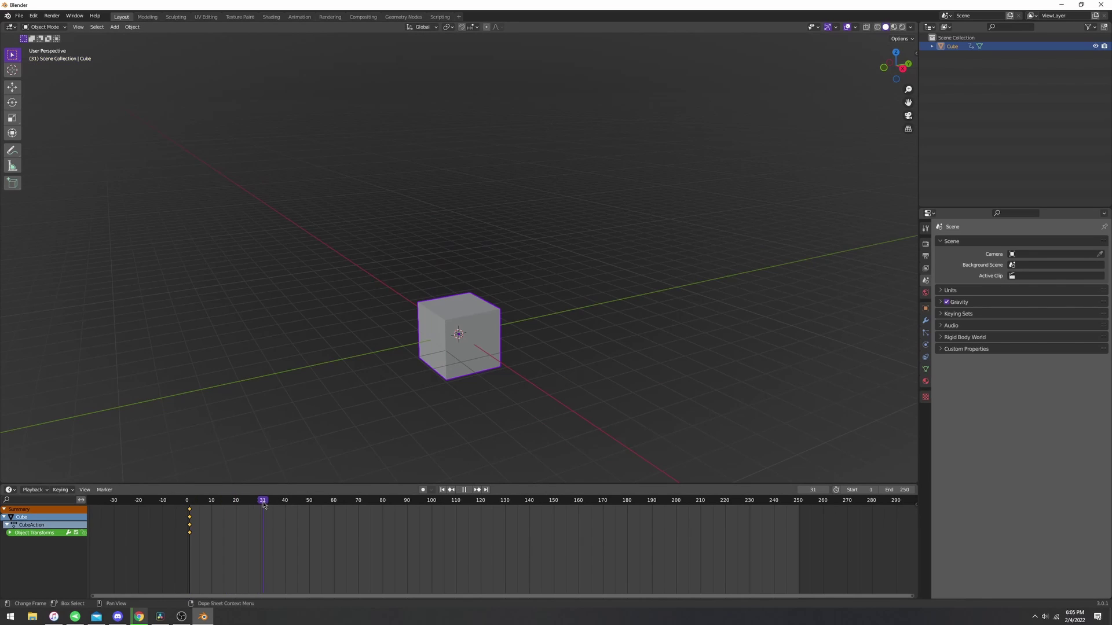
{"action": "key", "text": "g"}
{"action": "key", "text": "z"}
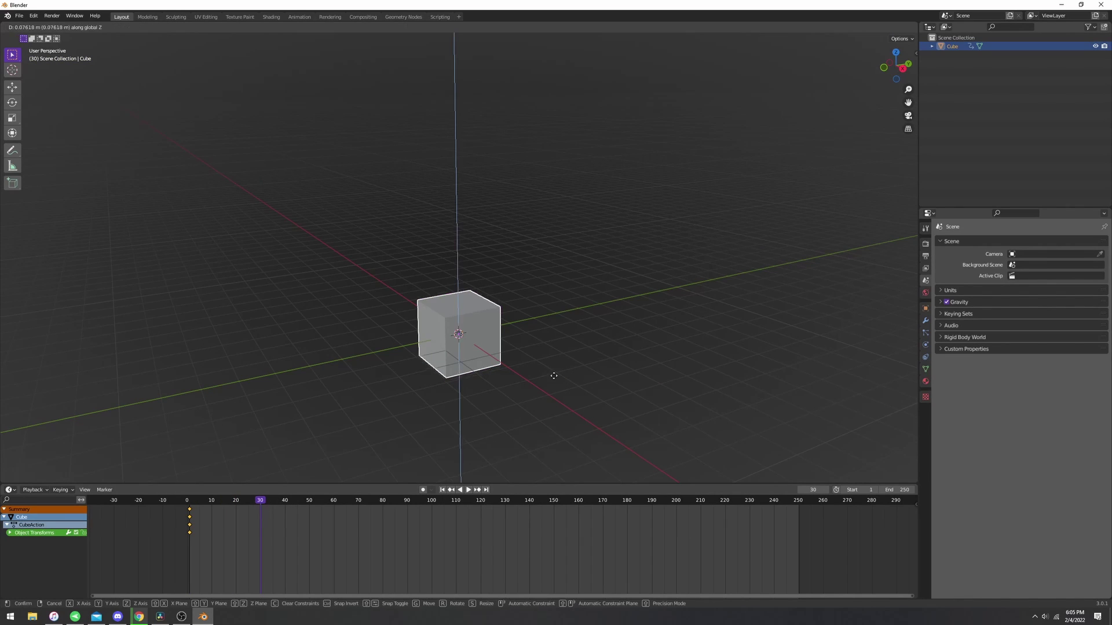
{"action": "left_click", "coordinate": [566, 232]}
{"action": "key", "text": "i"}
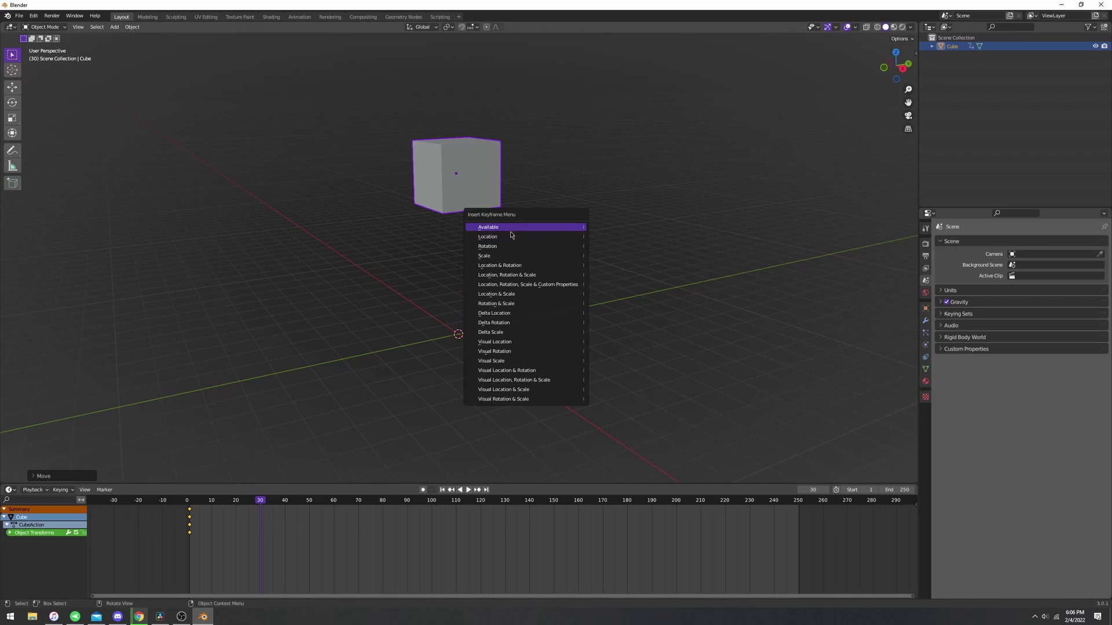
{"action": "left_click", "coordinate": [545, 238]}
Step: At frame 60, lower the cube about 5.2 m along Z to its starting height and insert a location keyframe
{"action": "key", "text": "space"}
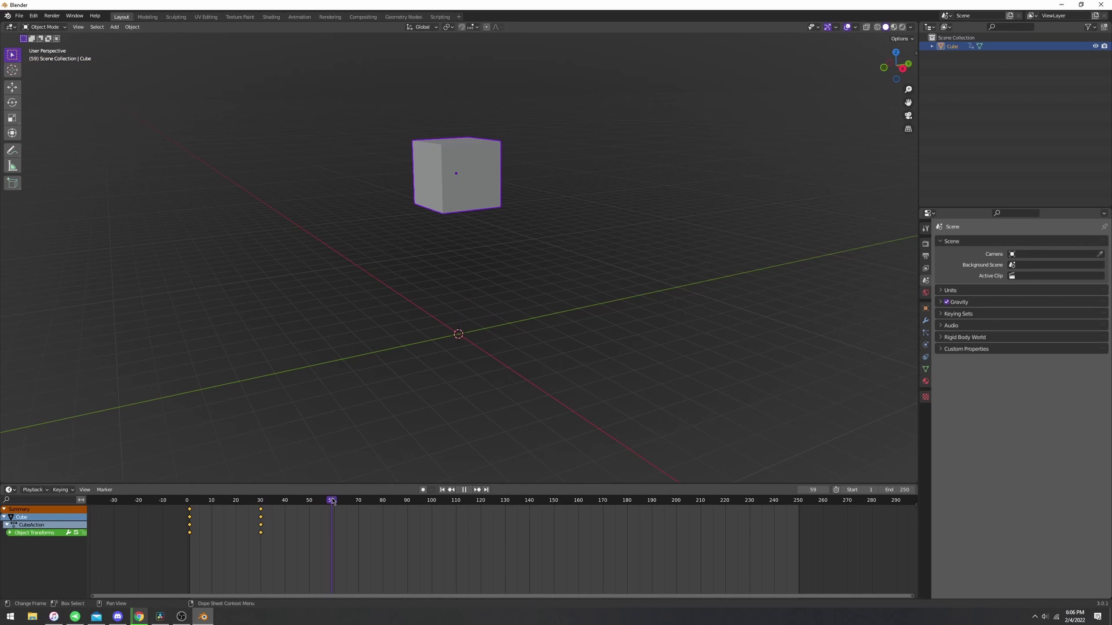
{"action": "key", "text": "space"}
{"action": "key", "text": "g"}
{"action": "key", "text": "z"}
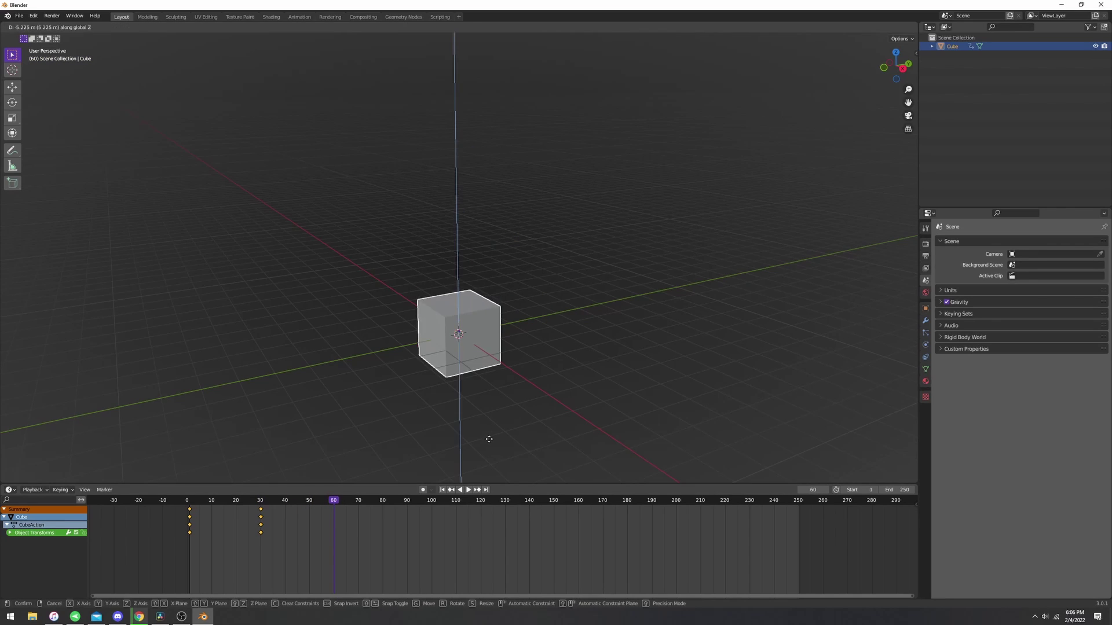
{"action": "left_click", "coordinate": [492, 404]}
{"action": "key", "text": "i"}
{"action": "left_click", "coordinate": [439, 404]}
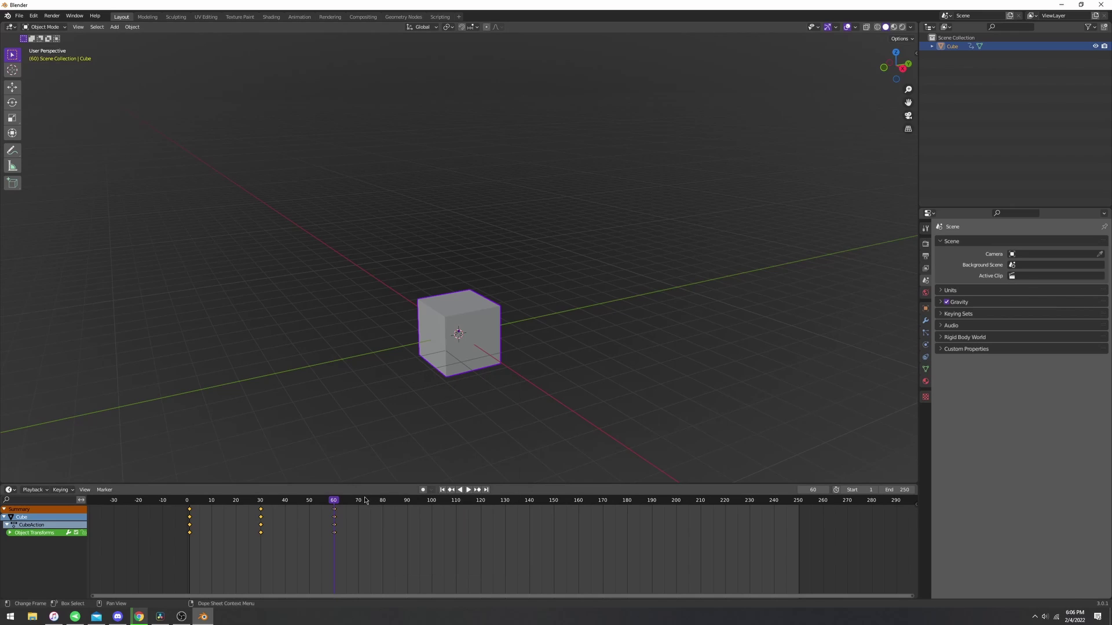
Step: At frame 90, raise the cube along Z high above the grid again and insert a location keyframe
{"action": "key", "text": "space"}
{"action": "key", "text": "space"}
{"action": "key", "text": "g"}
{"action": "key", "text": "z"}
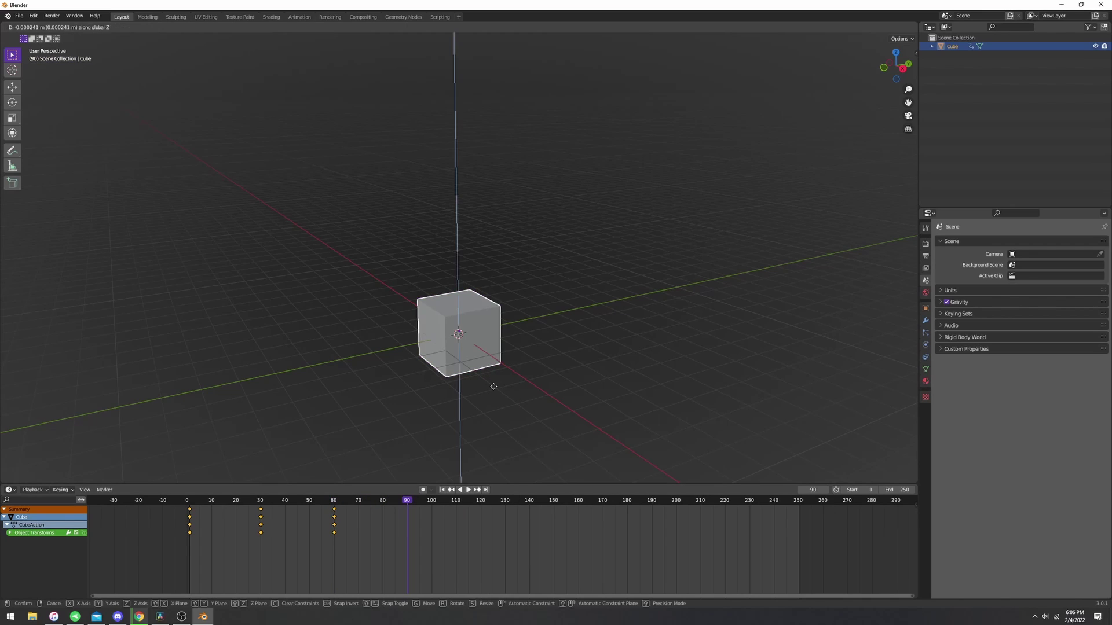
{"action": "left_click", "coordinate": [522, 210]}
{"action": "key", "text": "i"}
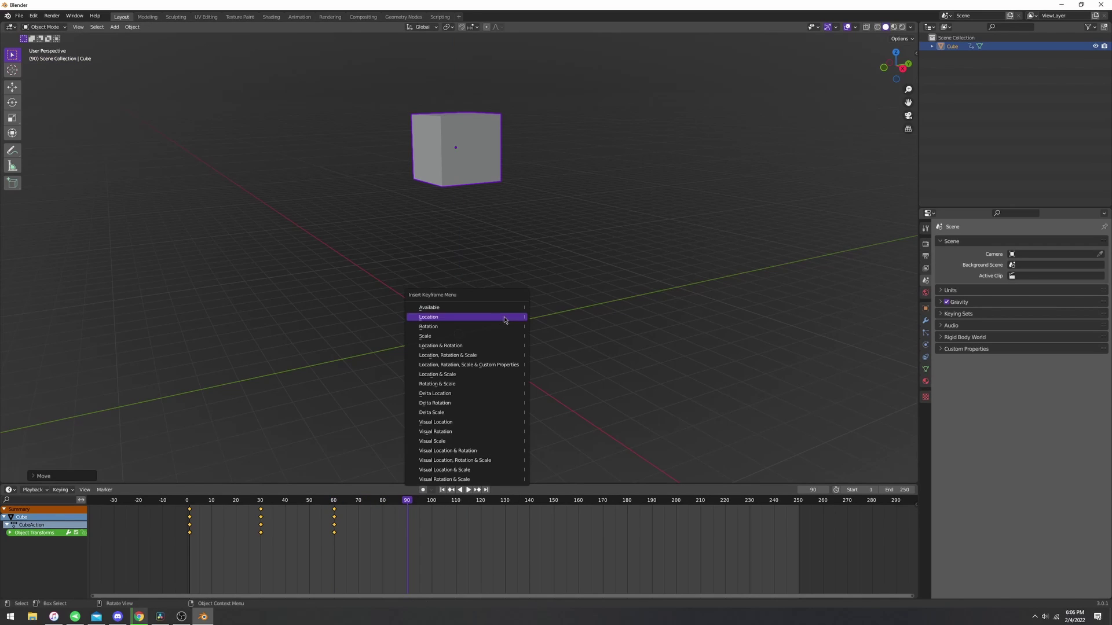
{"action": "left_click", "coordinate": [443, 319]}
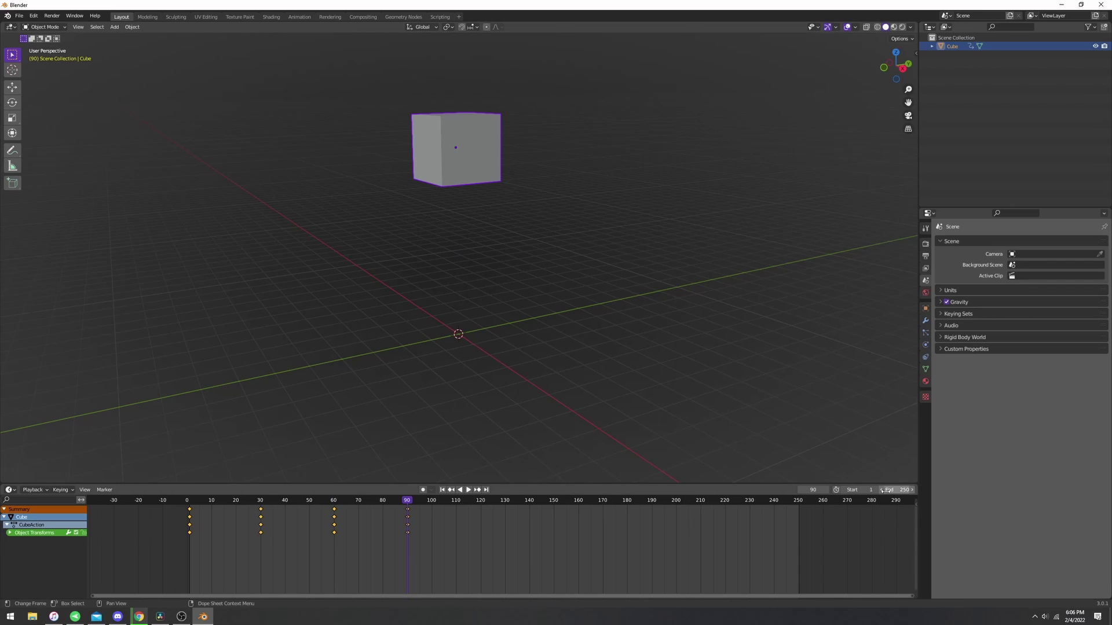
Step: Set the scene's end frame to 90 and the output frame rate to 30 fps
{"action": "key", "text": "ctrl+End"}
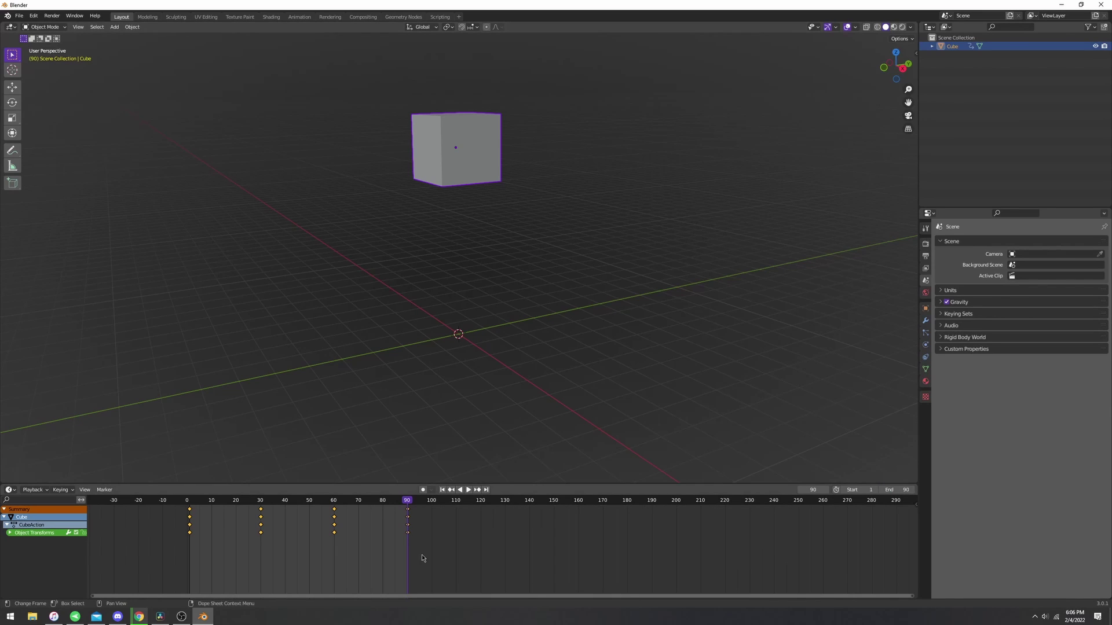
{"action": "middle_click_drag", "start_coordinate": [422, 554], "coordinate": [670, 543]}
{"action": "left_click", "coordinate": [925, 259]}
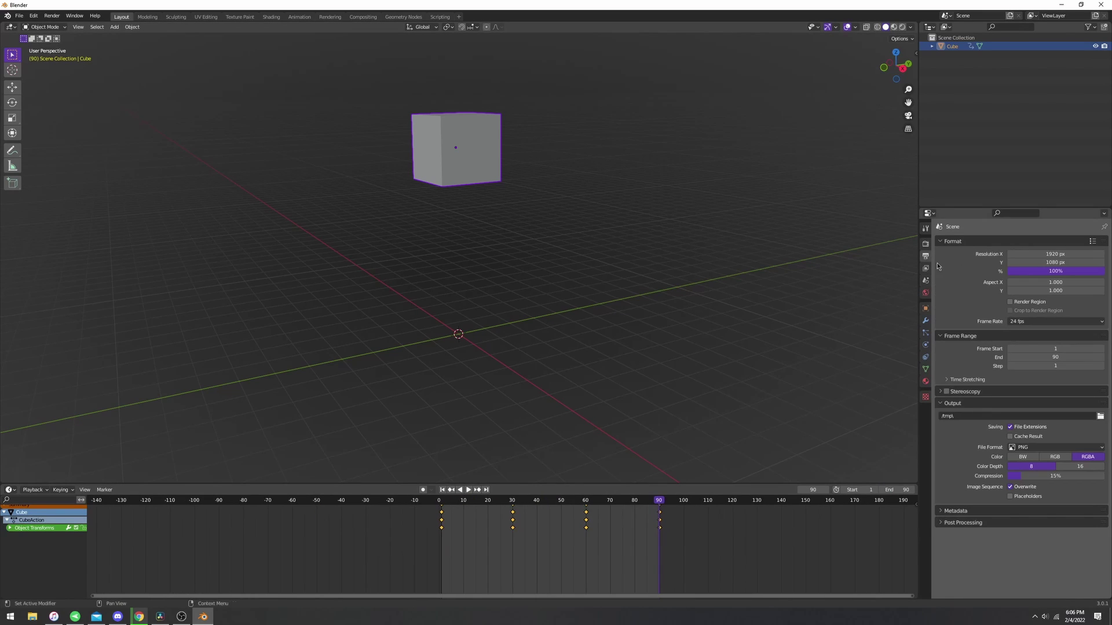
{"action": "left_click", "coordinate": [1032, 323]}
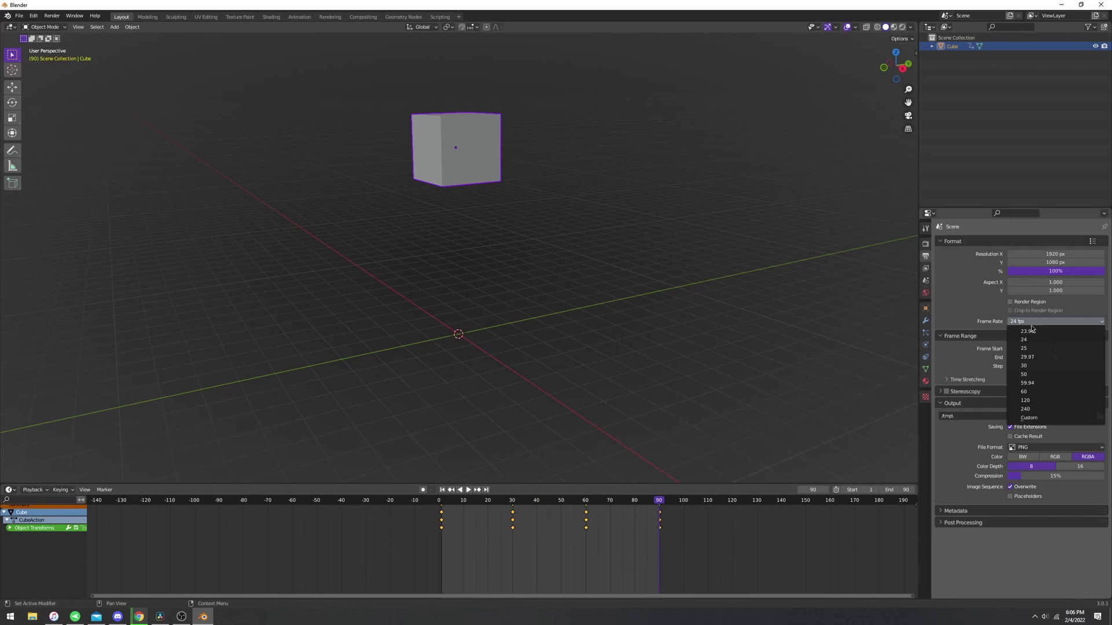
{"action": "left_click", "coordinate": [1044, 366]}
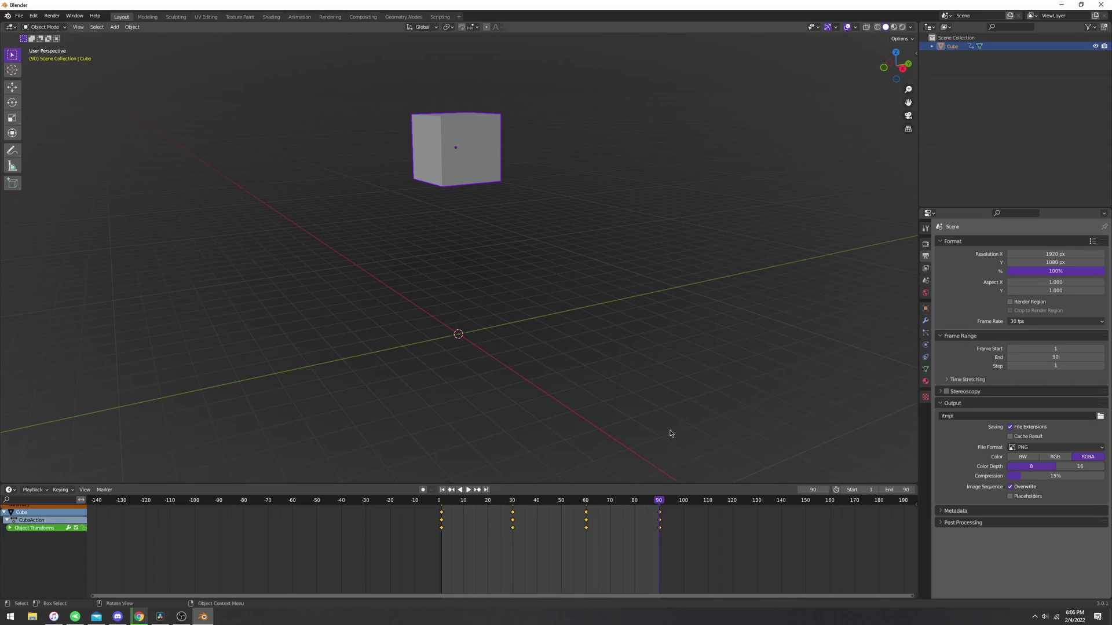
Step: Play back the cube's bouncing animation to check it, then stop playback
{"action": "scroll", "coordinate": [576, 535], "scroll_direction": "up", "scroll_amount": 3}
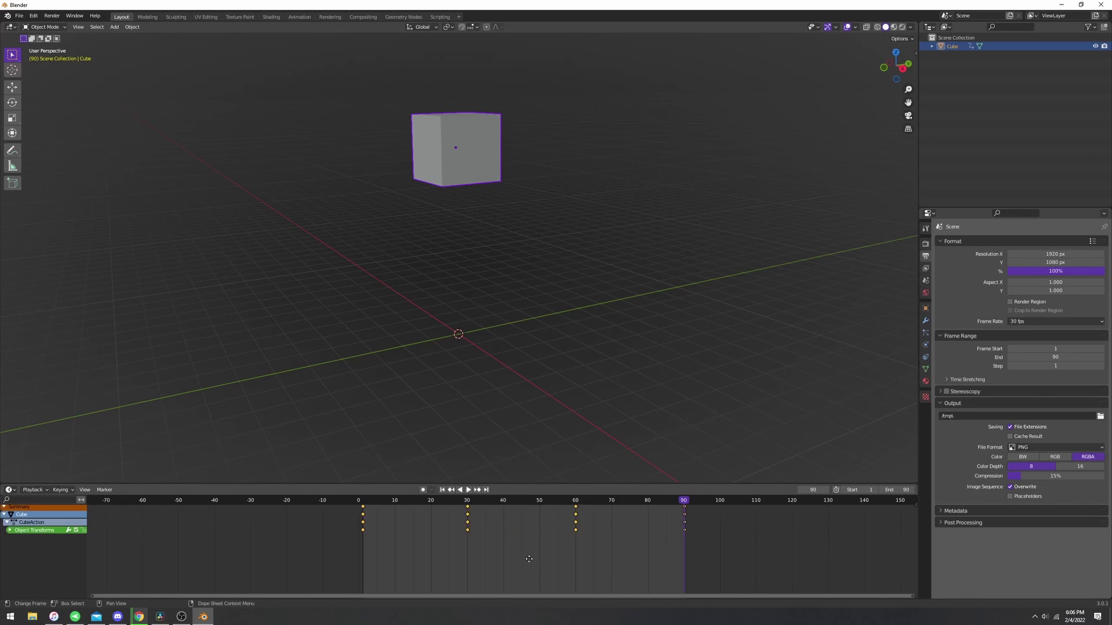
{"action": "middle_click_drag", "start_coordinate": [528, 559], "coordinate": [514, 558]}
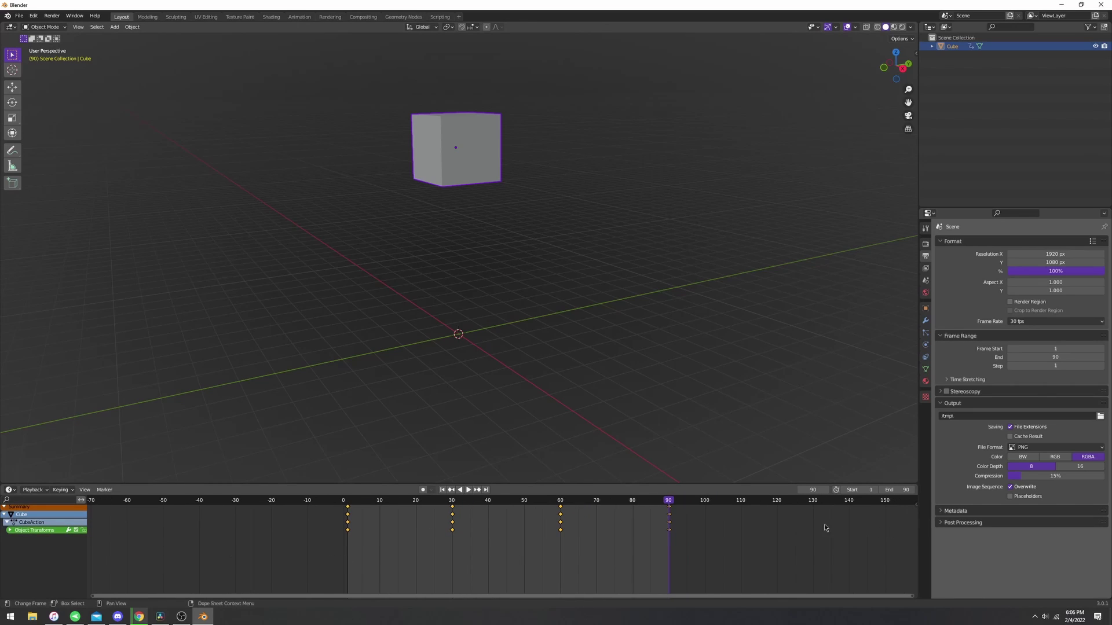
{"action": "left_click", "coordinate": [468, 490]}
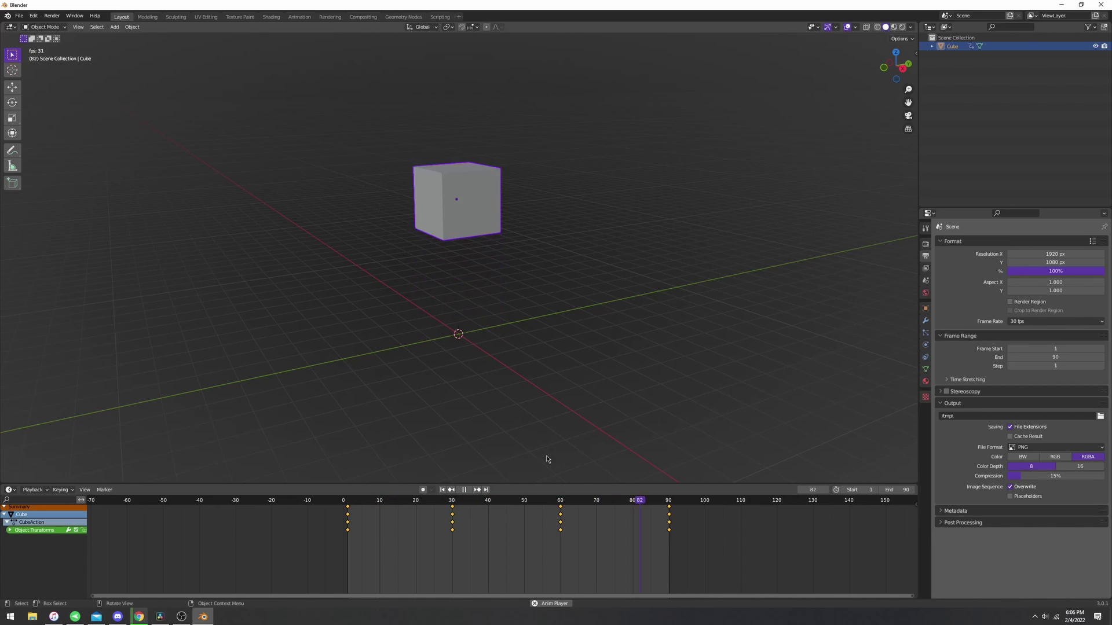
{"action": "left_click", "coordinate": [465, 490]}
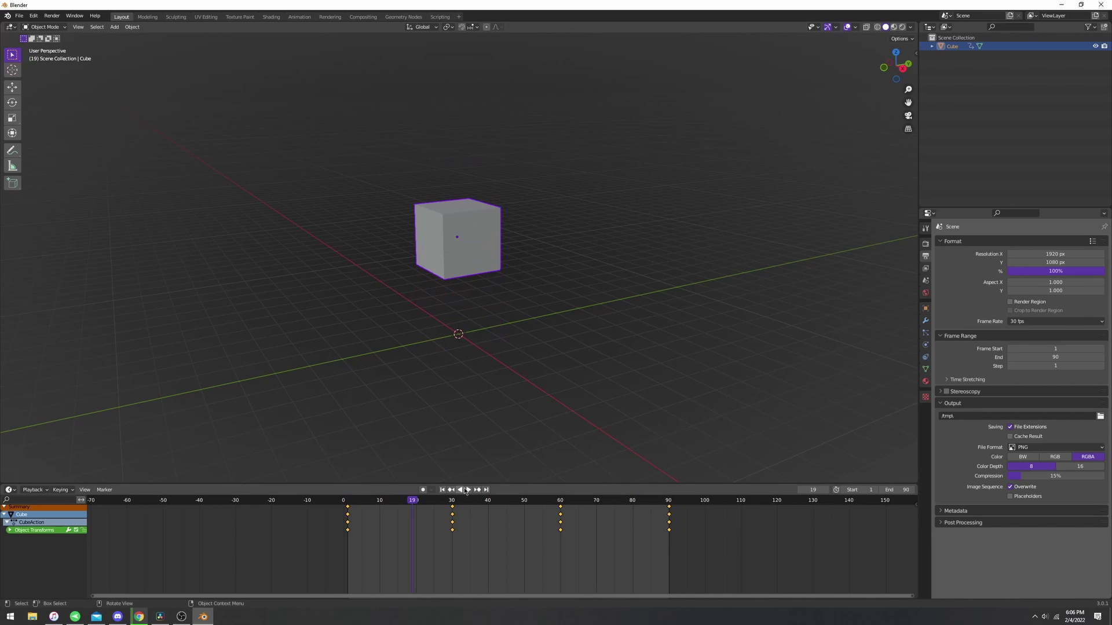
Step: Start an FBX export to the Desktop folder with the file name BlendertoMaya
{"action": "left_click", "coordinate": [19, 16]}
{"action": "mouse_move", "coordinate": [66, 141]}
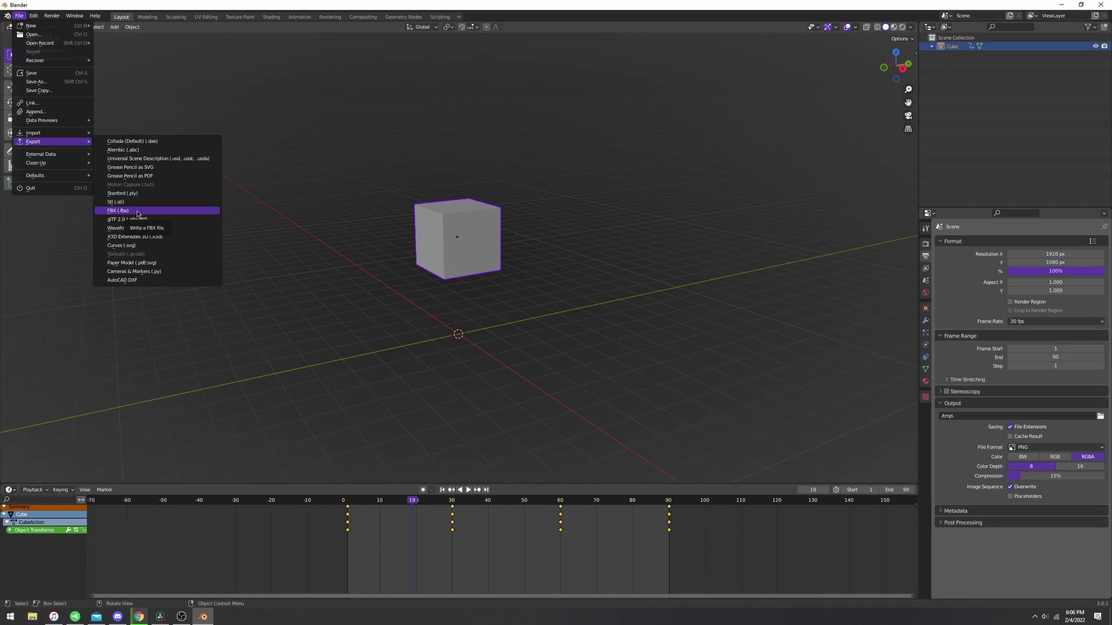
{"action": "left_click", "coordinate": [137, 212]}
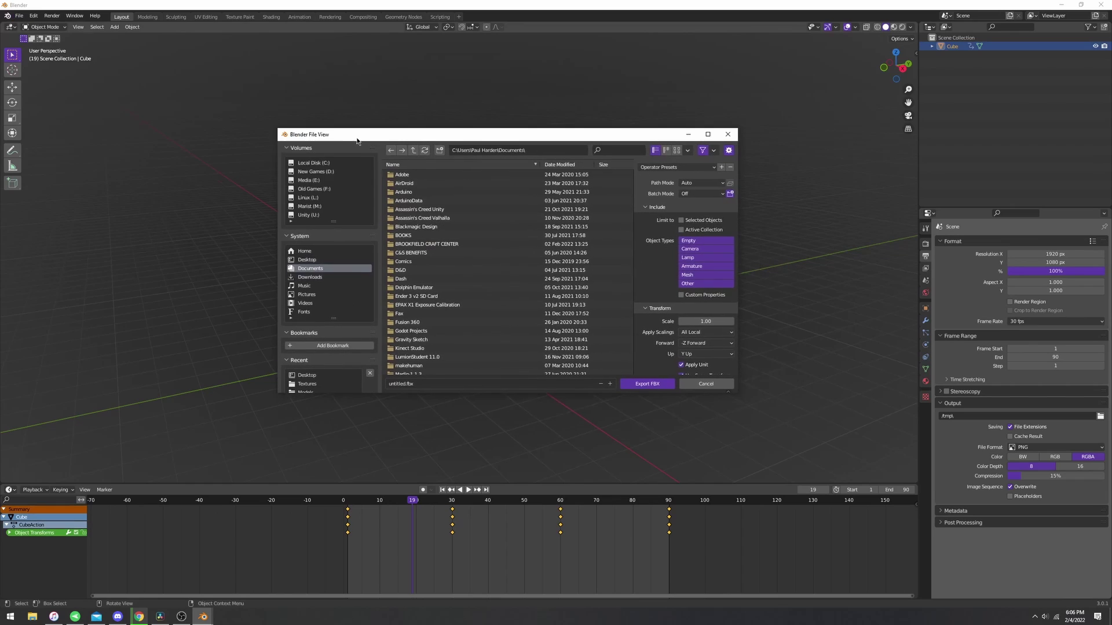
{"action": "left_click", "coordinate": [306, 259]}
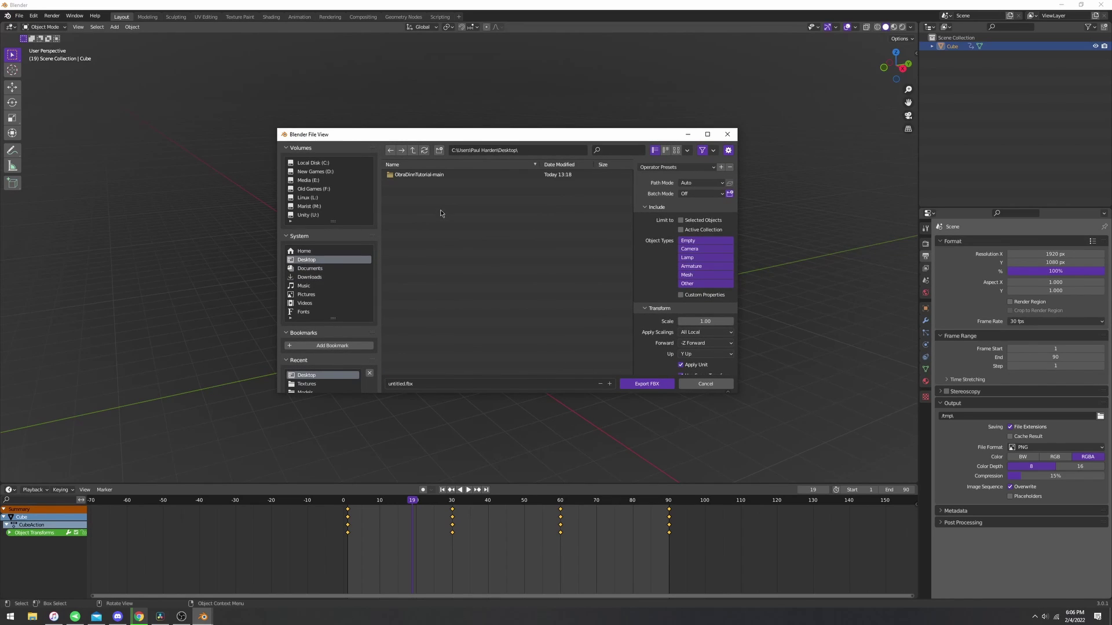
{"action": "left_click", "coordinate": [405, 384]}
{"action": "key", "text": "BackSpace"}
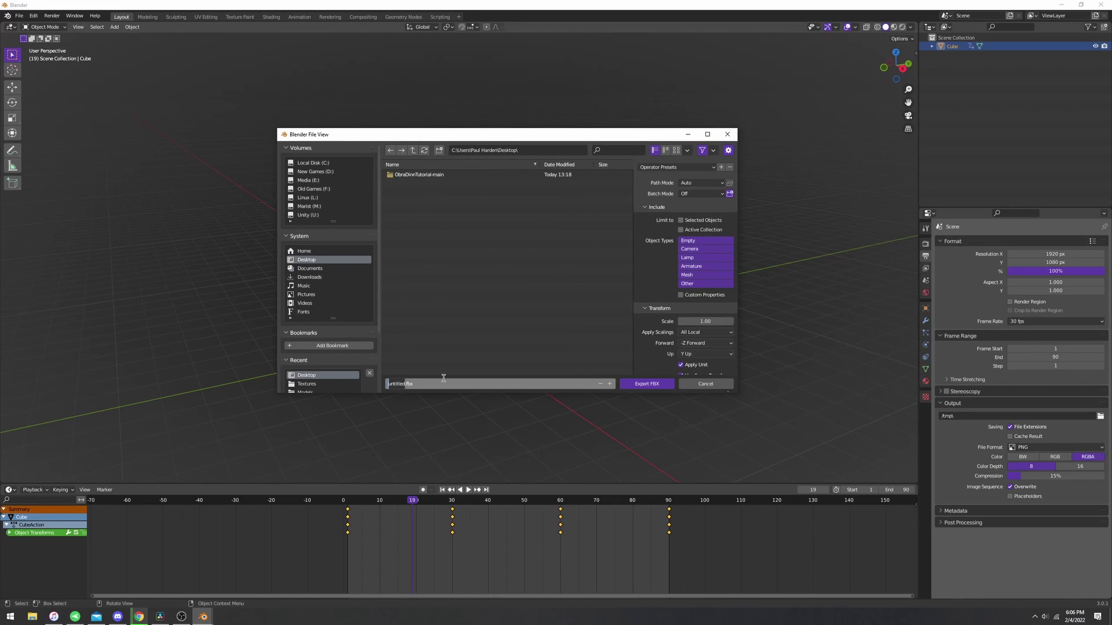
{"action": "type", "text": "BlendertoMaya"}
{"action": "key", "text": "Return"}
Step: Limit the FBX export to selected objects and export the file
{"action": "left_click", "coordinate": [681, 220]}
{"action": "left_click_drag", "start_coordinate": [624, 138], "coordinate": [610, 159]}
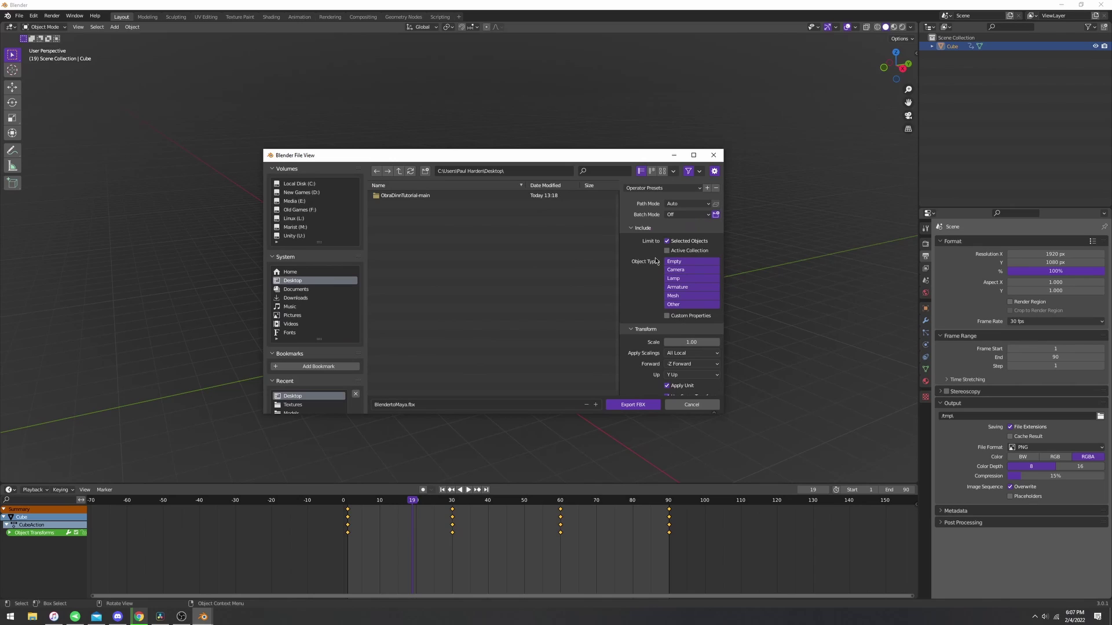
{"action": "scroll", "coordinate": [651, 325], "scroll_direction": "down", "scroll_amount": 2}
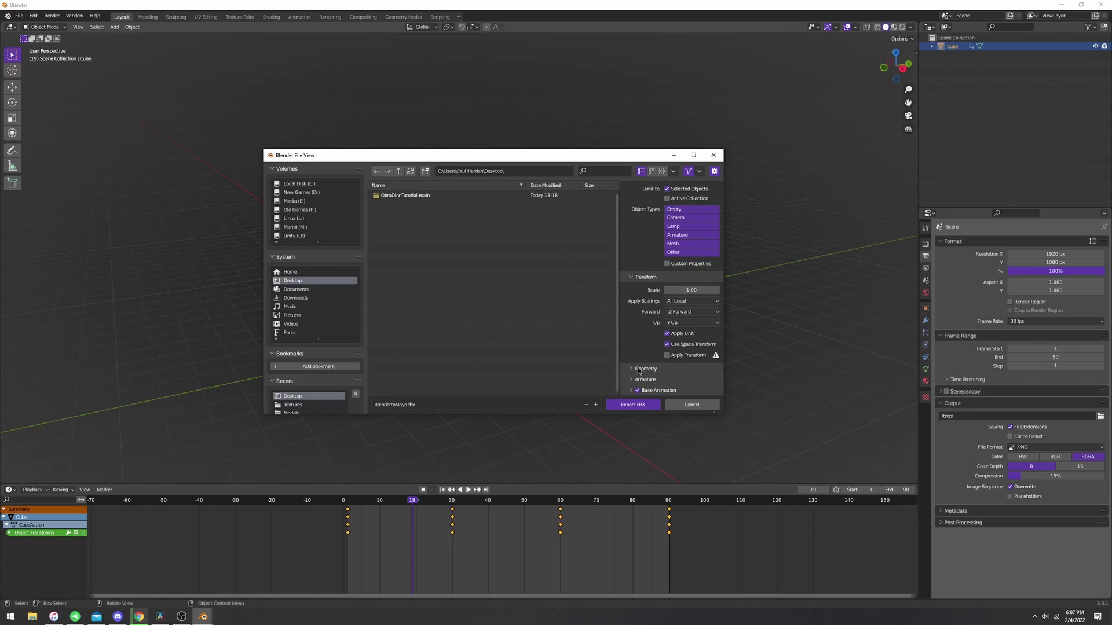
{"action": "left_click", "coordinate": [631, 405]}
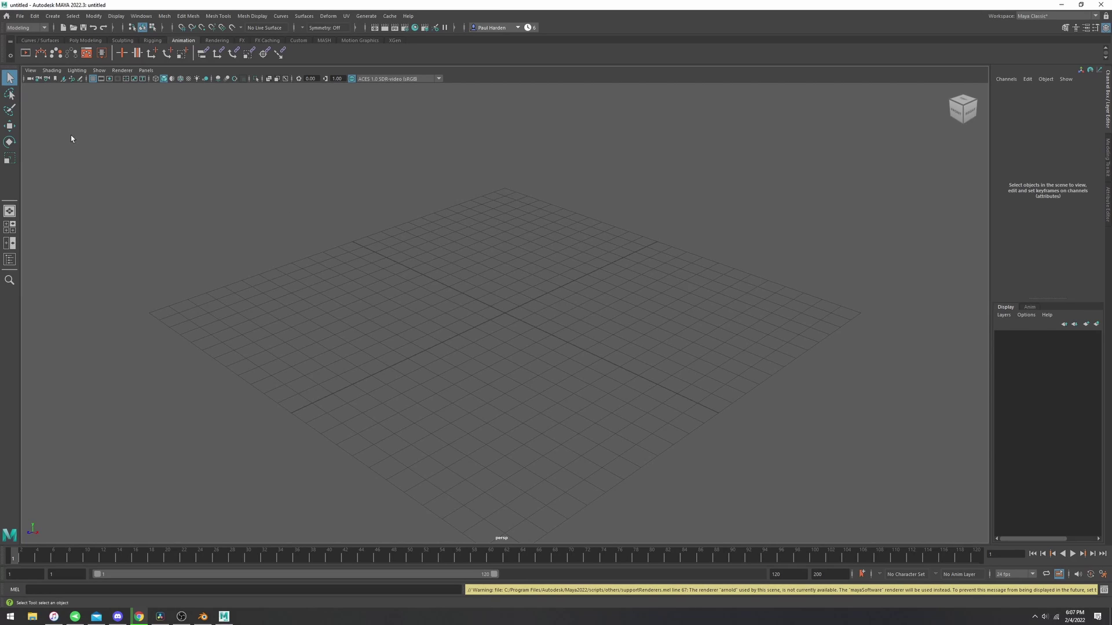
Step: In Maya, import BlendertoMaya.fbx from the Desktop into the empty scene
{"action": "left_click", "coordinate": [19, 16]}
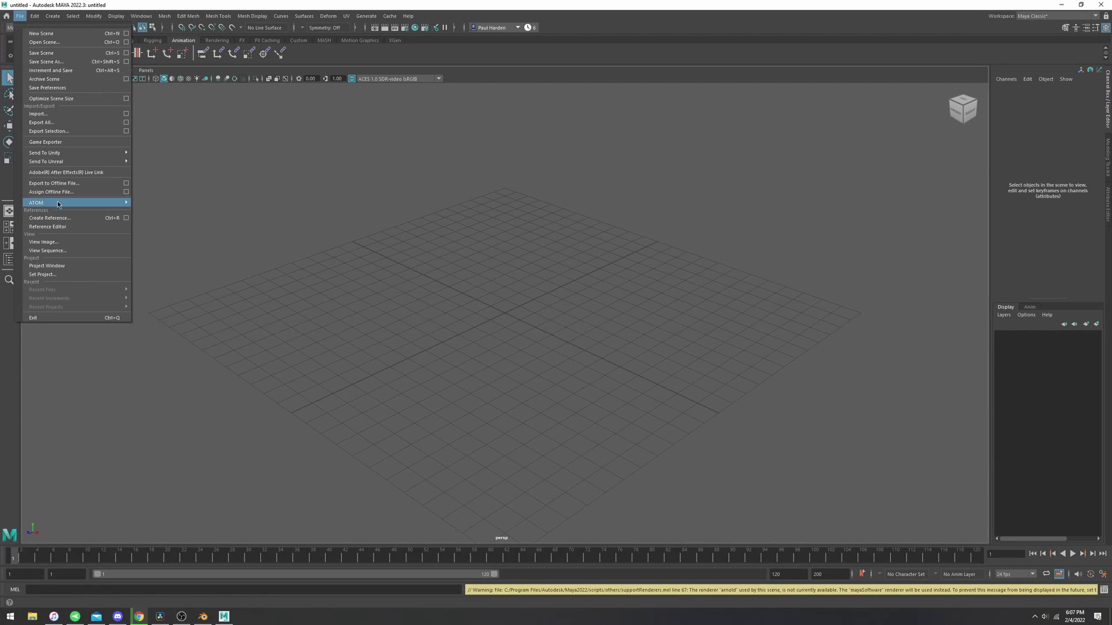
{"action": "left_click", "coordinate": [76, 116]}
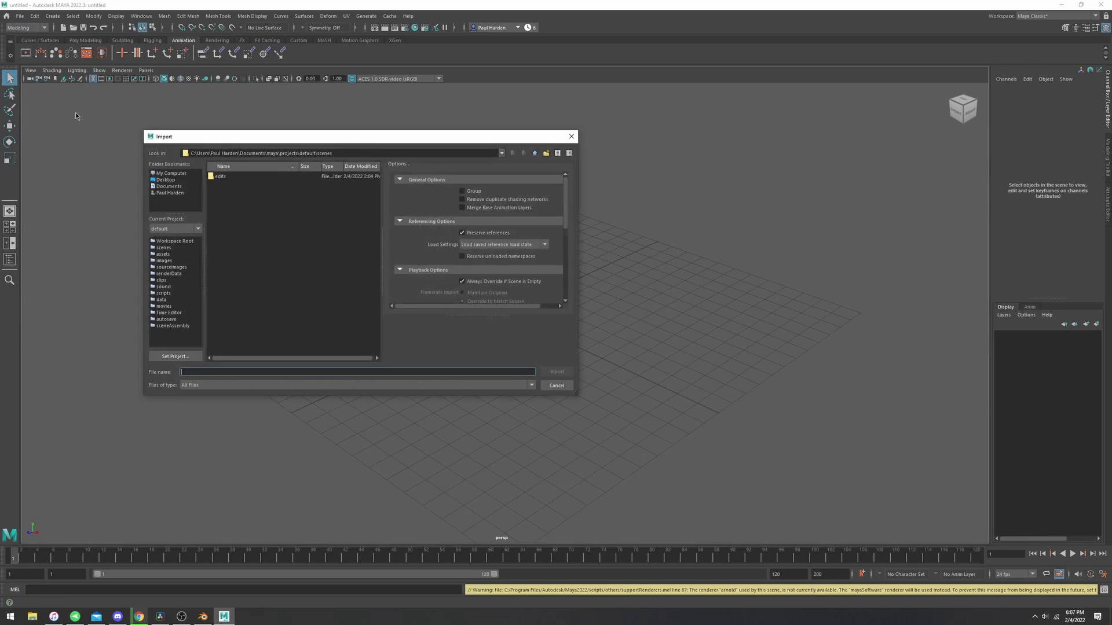
{"action": "left_click", "coordinate": [165, 180]}
{"action": "left_click", "coordinate": [232, 192]}
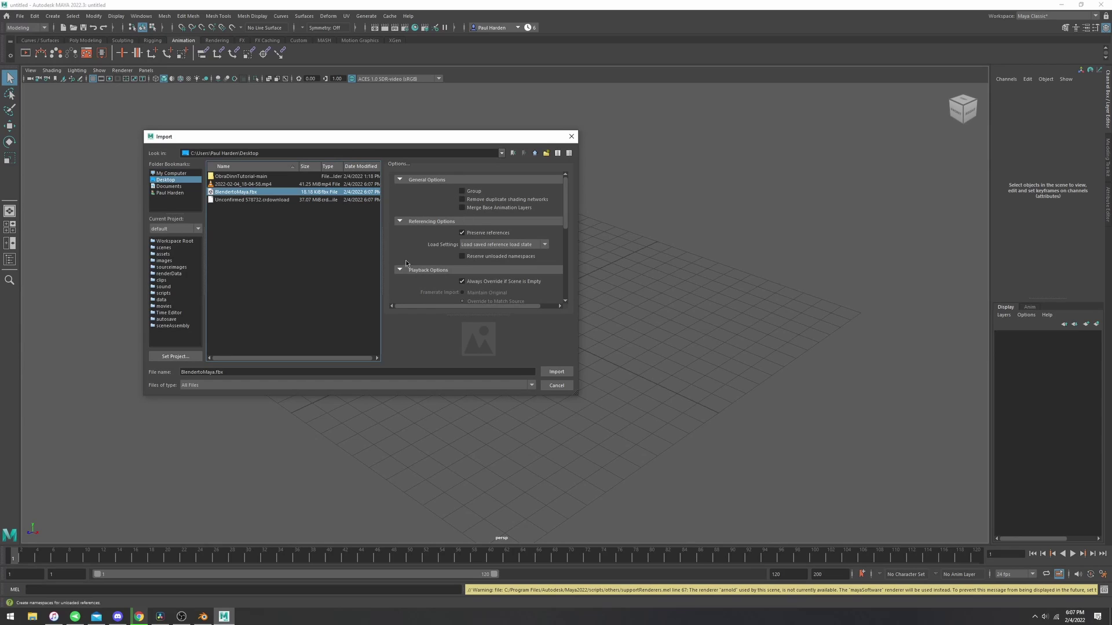
{"action": "scroll", "coordinate": [406, 259], "scroll_direction": "down", "scroll_amount": 5}
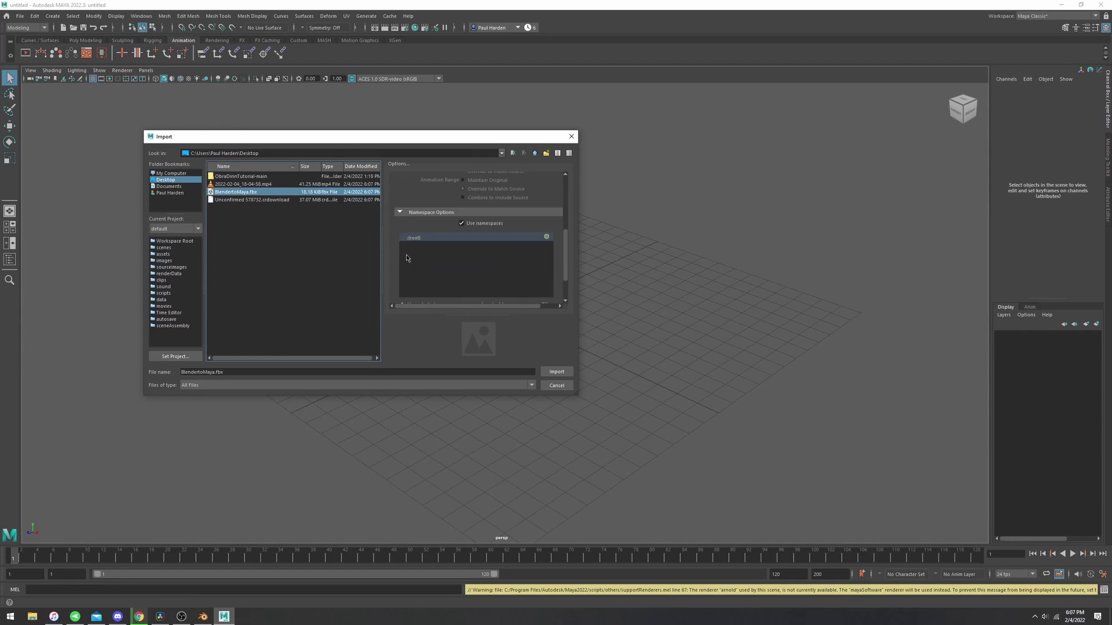
{"action": "left_click", "coordinate": [556, 373]}
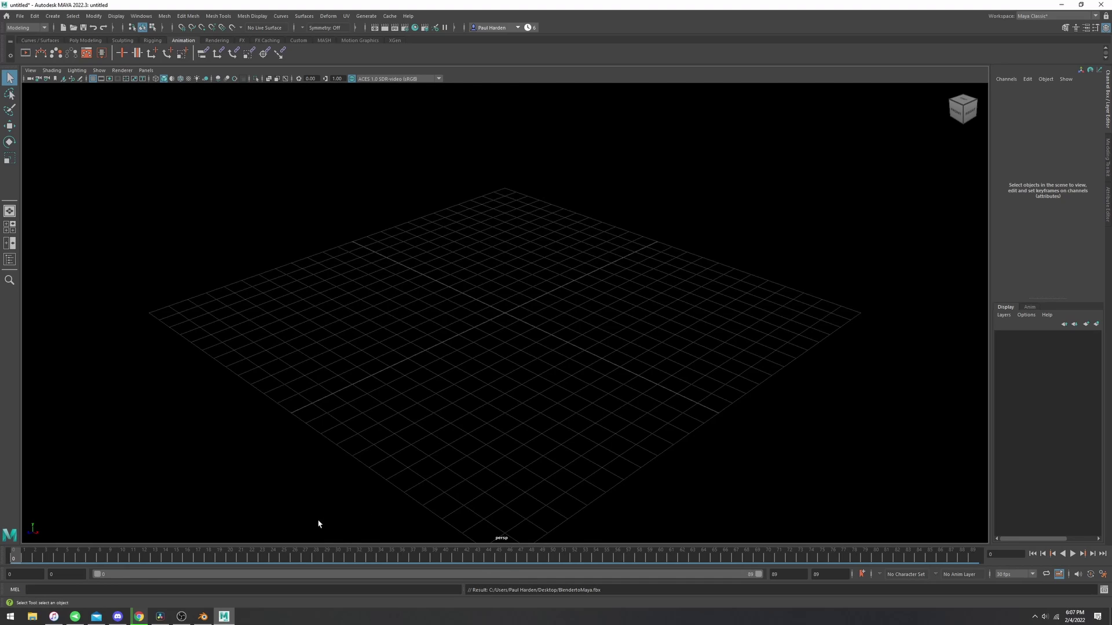
Step: Bring the whole imported cube into view and select it
{"action": "scroll", "coordinate": [315, 209], "scroll_direction": "down", "scroll_amount": 10}
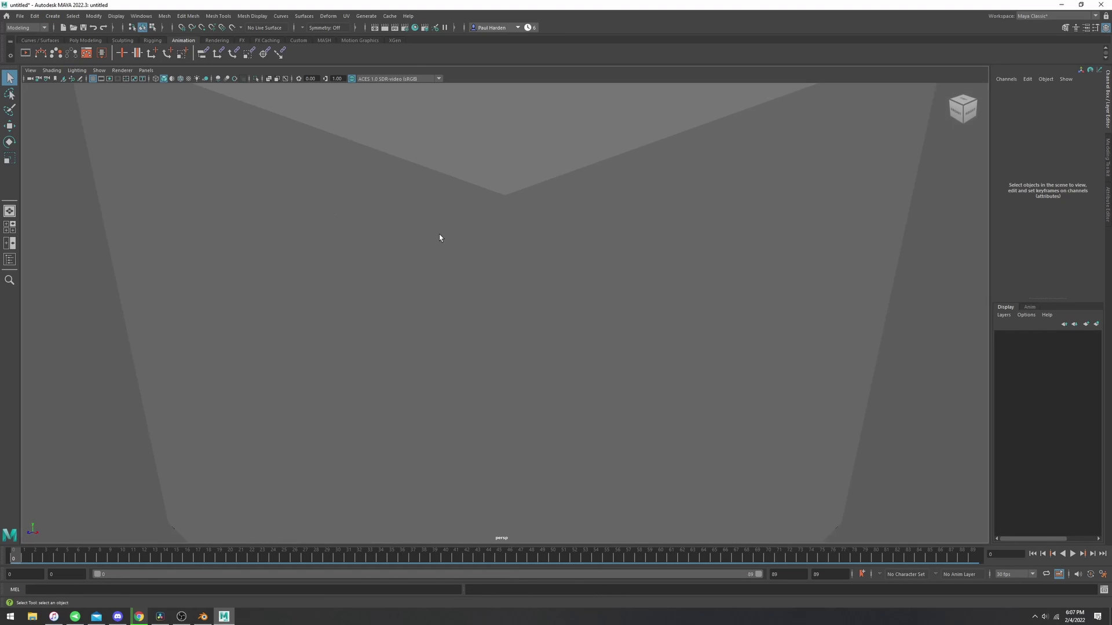
{"action": "scroll", "coordinate": [440, 238], "scroll_direction": "down", "scroll_amount": 6}
{"action": "left_click", "coordinate": [486, 303]}
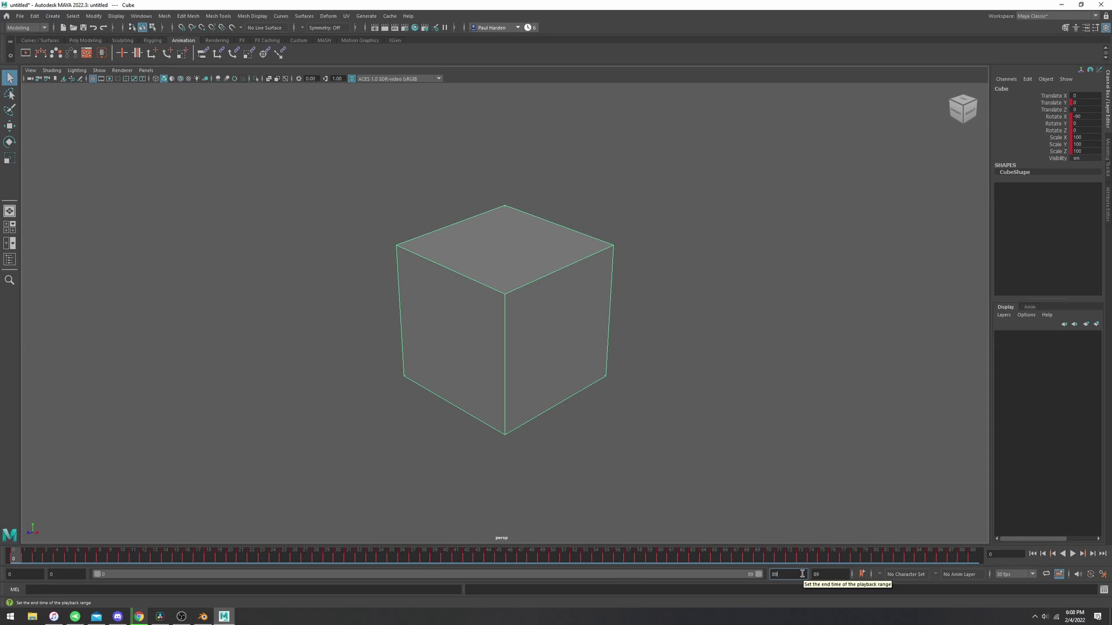
Step: Set the end time of the playback range to 90
{"action": "key", "text": "BackSpace"}
{"action": "key", "text": "BackSpace"}
{"action": "type", "text": "90"}
{"action": "key", "text": "Return"}
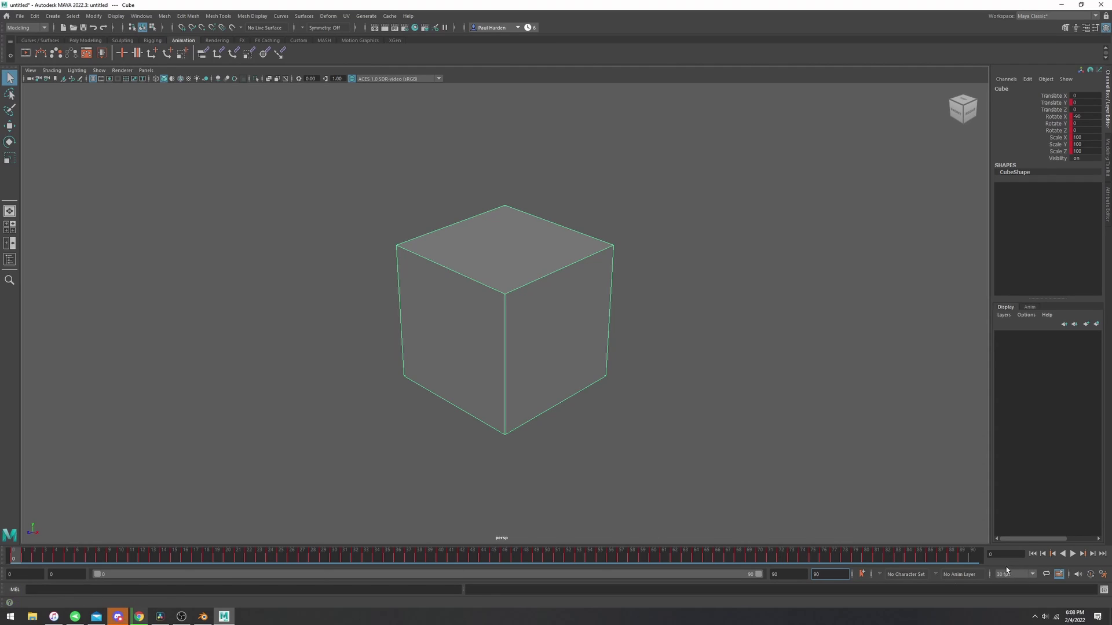
Step: In the Time Slider preferences, save the playback speed as 30 fps x 1, and play the imported cube's animation
{"action": "left_click", "coordinate": [141, 16]}
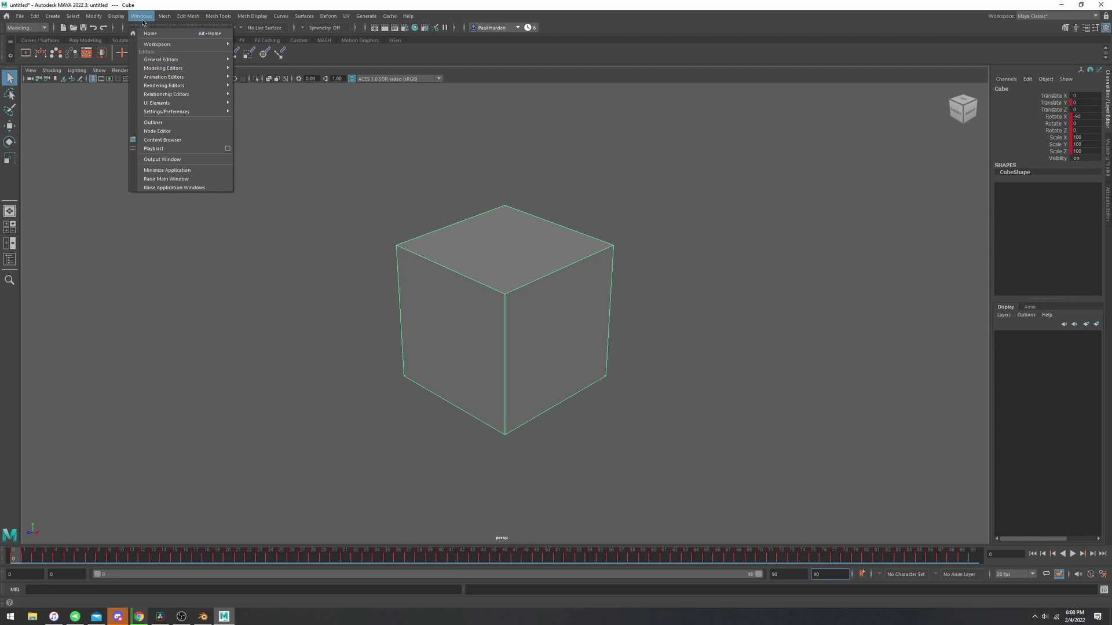
{"action": "mouse_move", "coordinate": [197, 111]}
{"action": "left_click", "coordinate": [256, 119]}
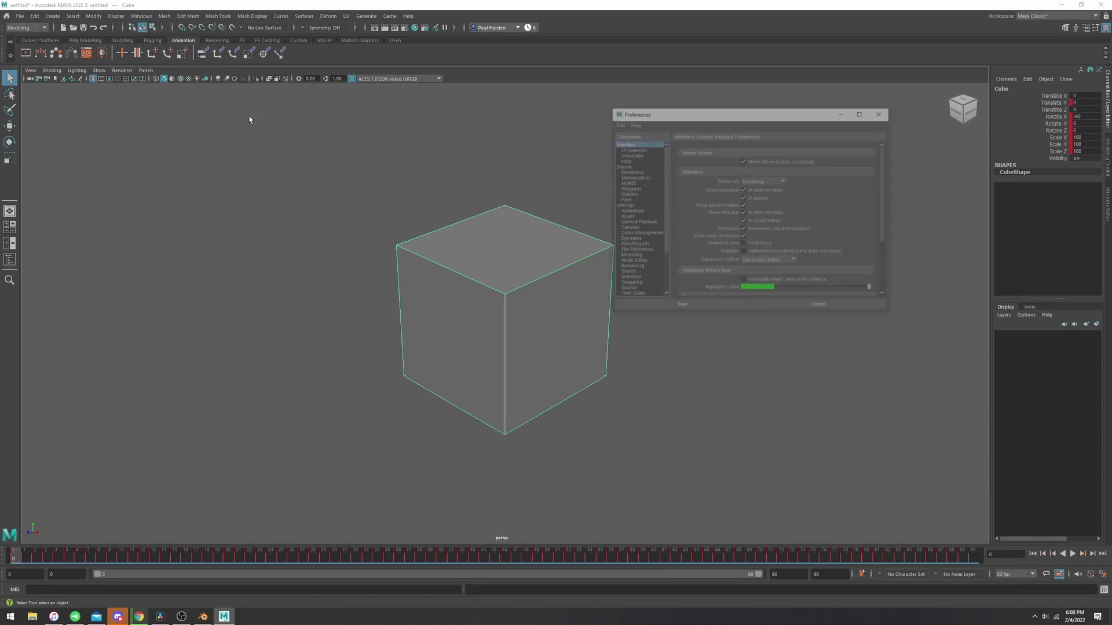
{"action": "left_click_drag", "start_coordinate": [670, 112], "coordinate": [404, 154]}
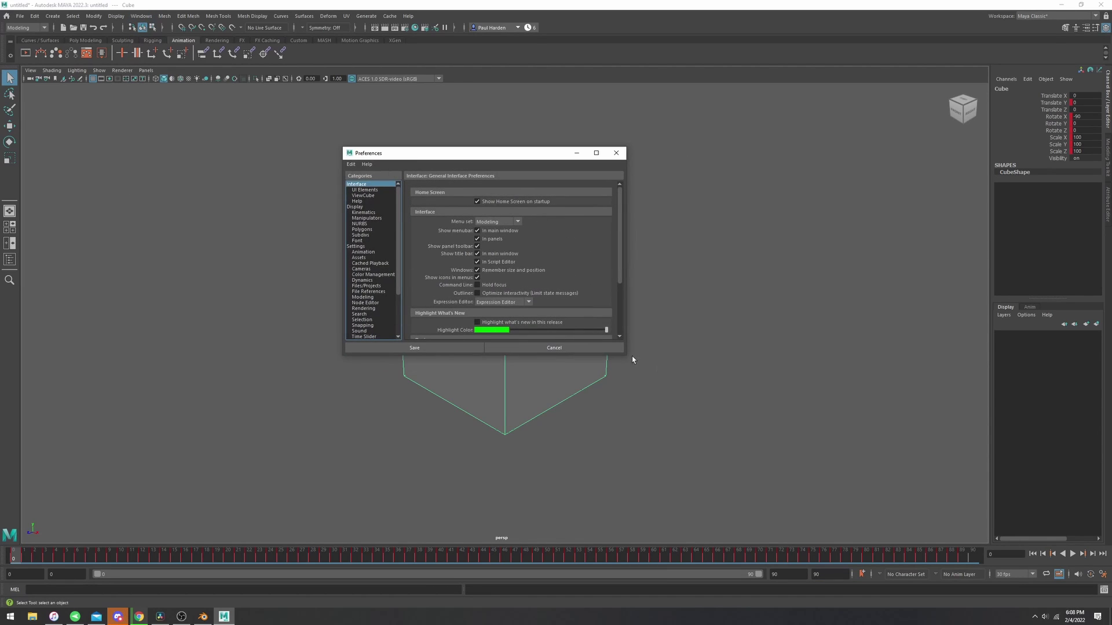
{"action": "left_click_drag", "start_coordinate": [626, 352], "coordinate": [789, 388]}
{"action": "left_click_drag", "start_coordinate": [675, 355], "coordinate": [677, 488]}
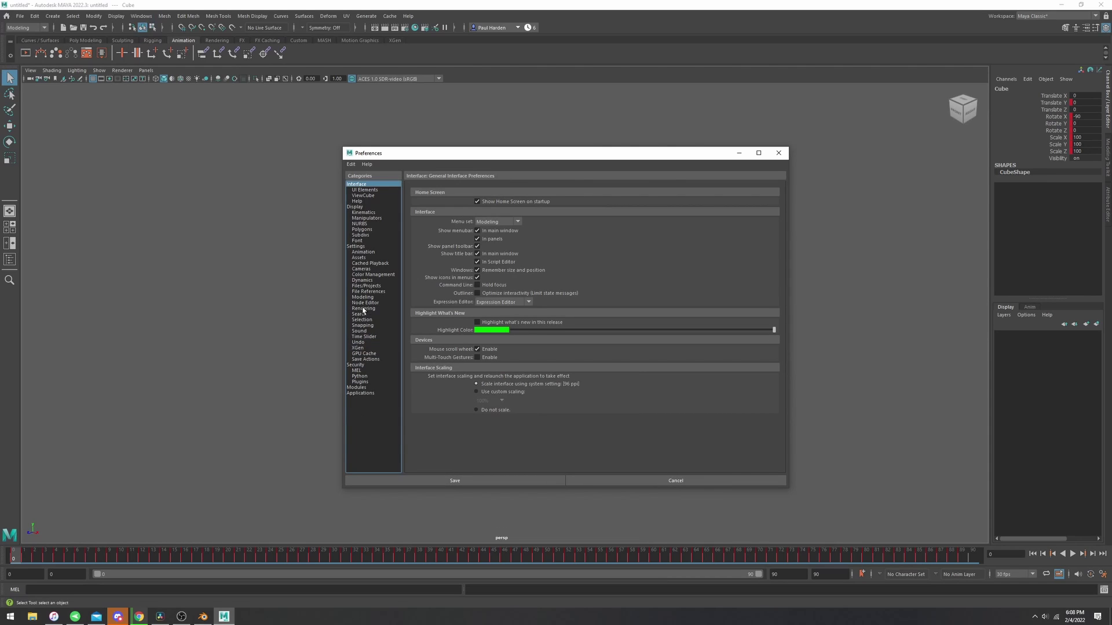
{"action": "left_click", "coordinate": [360, 337]}
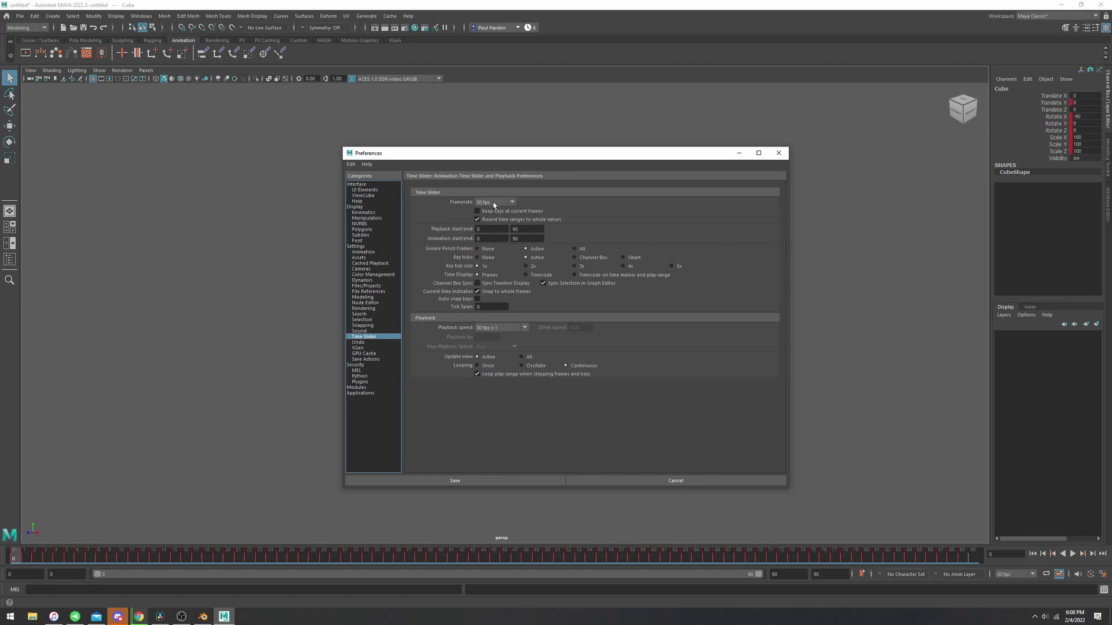
{"action": "left_click", "coordinate": [514, 327]}
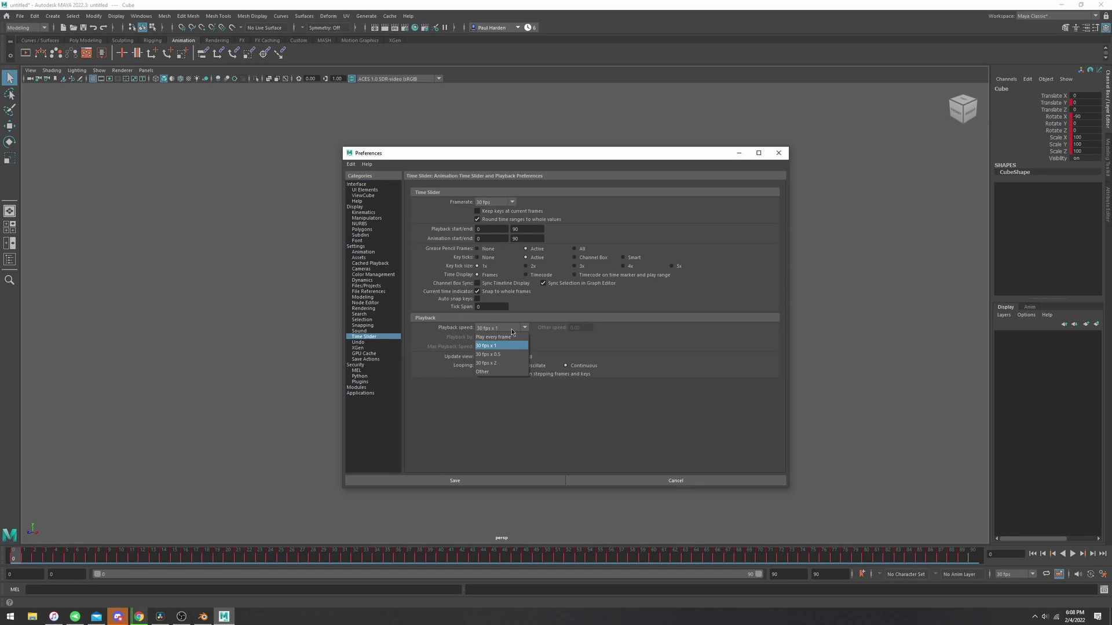
{"action": "left_click", "coordinate": [483, 346]}
{"action": "left_click", "coordinate": [484, 480]}
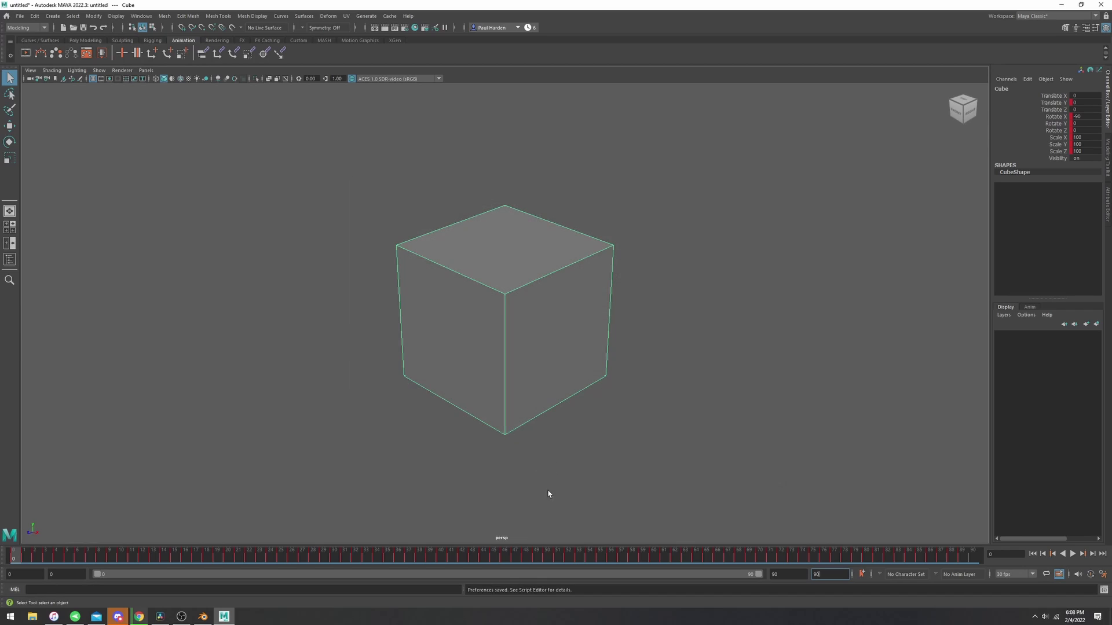
{"action": "scroll", "coordinate": [557, 452], "scroll_direction": "down", "scroll_amount": 4}
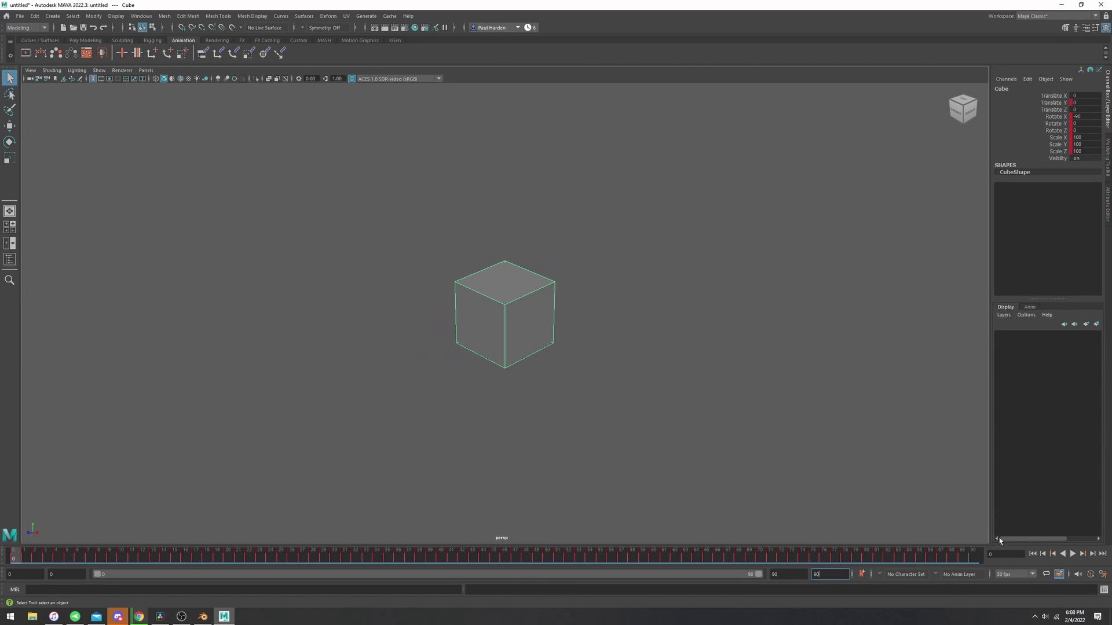
{"action": "left_click", "coordinate": [1072, 554]}
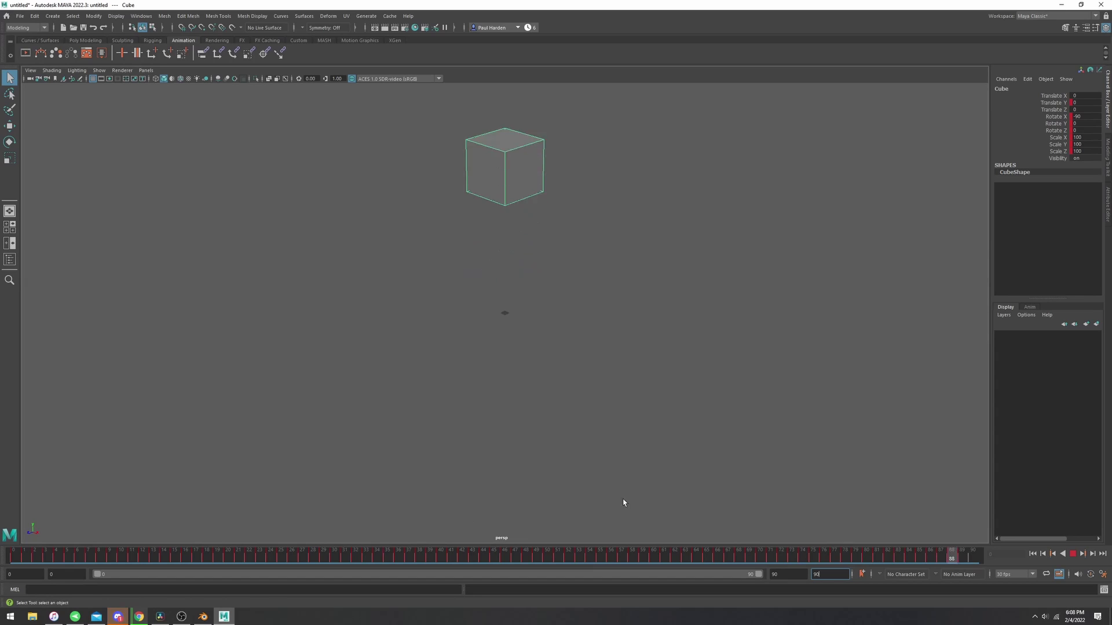
Step: Start a new scene and create a polygon sphere at the origin
{"action": "key", "text": "ctrl+n"}
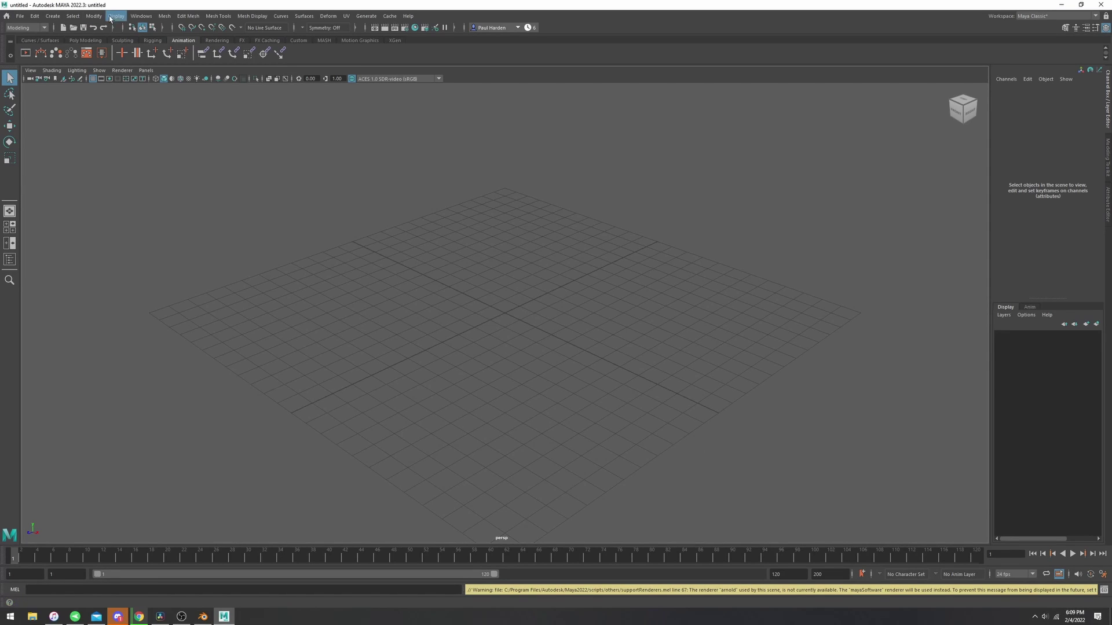
{"action": "left_click", "coordinate": [53, 15]}
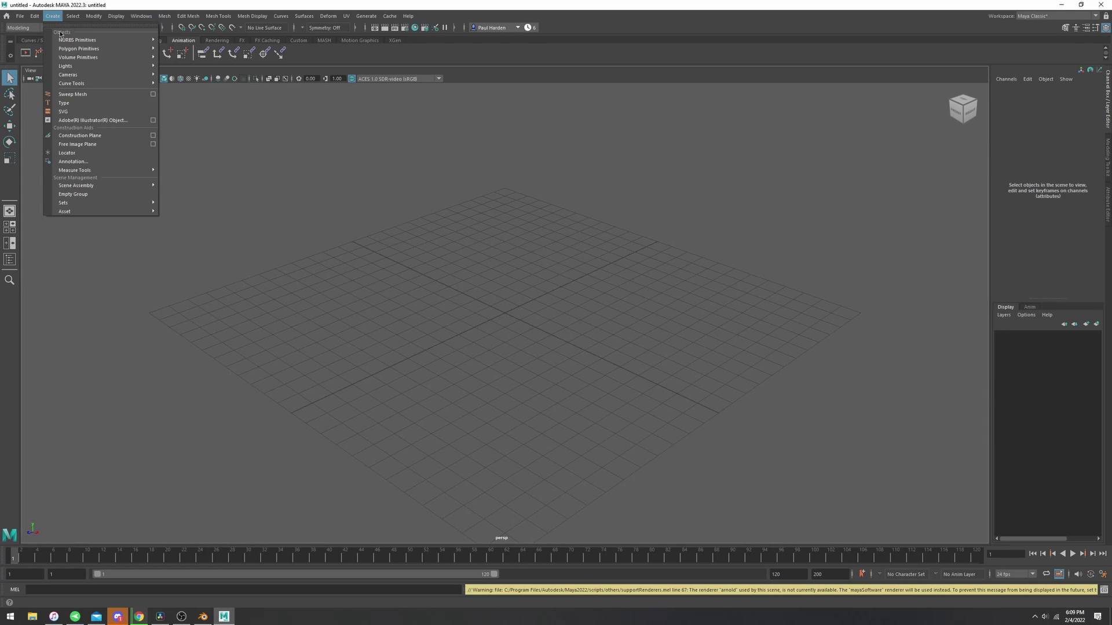
{"action": "mouse_move", "coordinate": [100, 50]}
{"action": "left_click", "coordinate": [181, 49]}
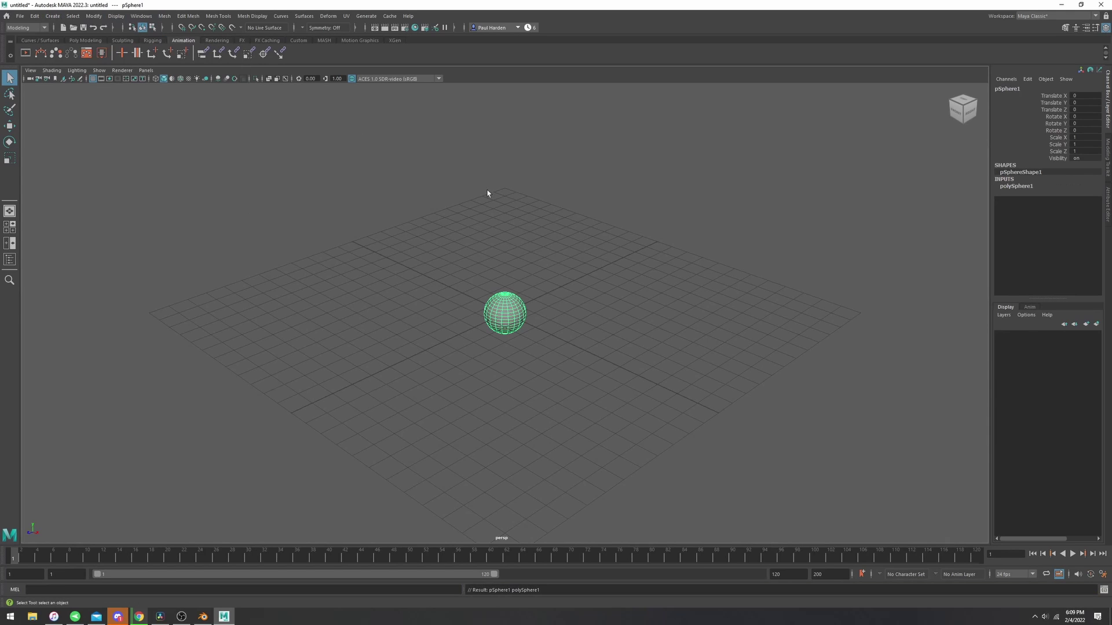
{"action": "scroll", "coordinate": [548, 247], "scroll_direction": "up", "scroll_amount": 5}
{"action": "scroll", "coordinate": [564, 270], "scroll_direction": "down", "scroll_amount": 4}
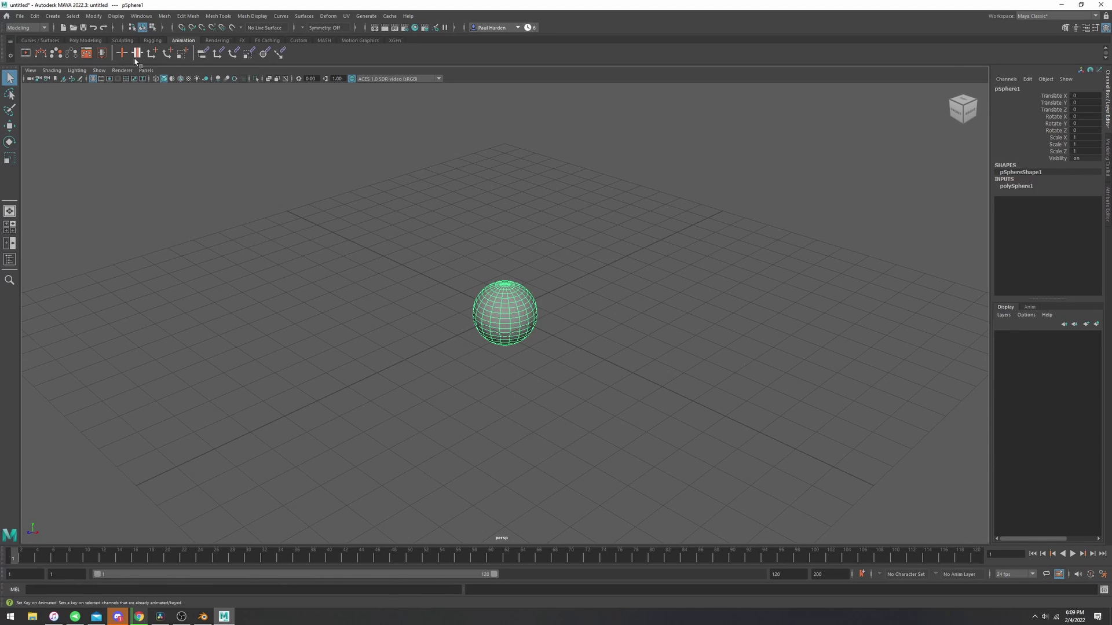
Step: Keyframe the sphere at the origin on frame 1 and raised to about 6.58 in Translate Y on frame 30
{"action": "key", "text": "s"}
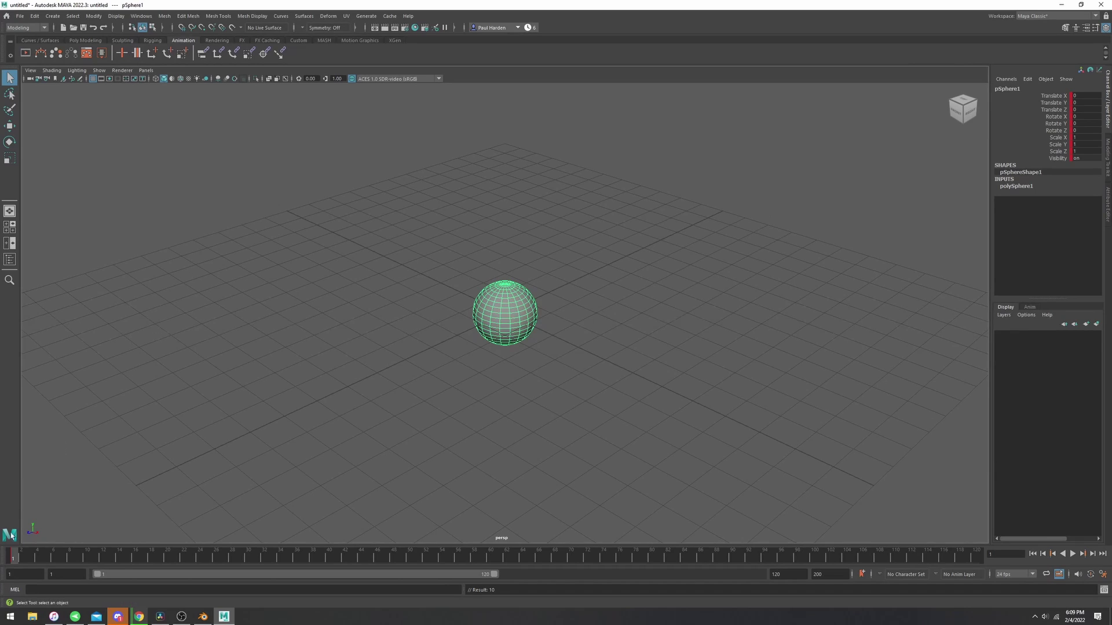
{"action": "left_click_drag", "start_coordinate": [89, 551], "coordinate": [249, 553]}
{"action": "scroll", "coordinate": [722, 313], "scroll_direction": "down", "scroll_amount": 3}
{"action": "key", "text": "w"}
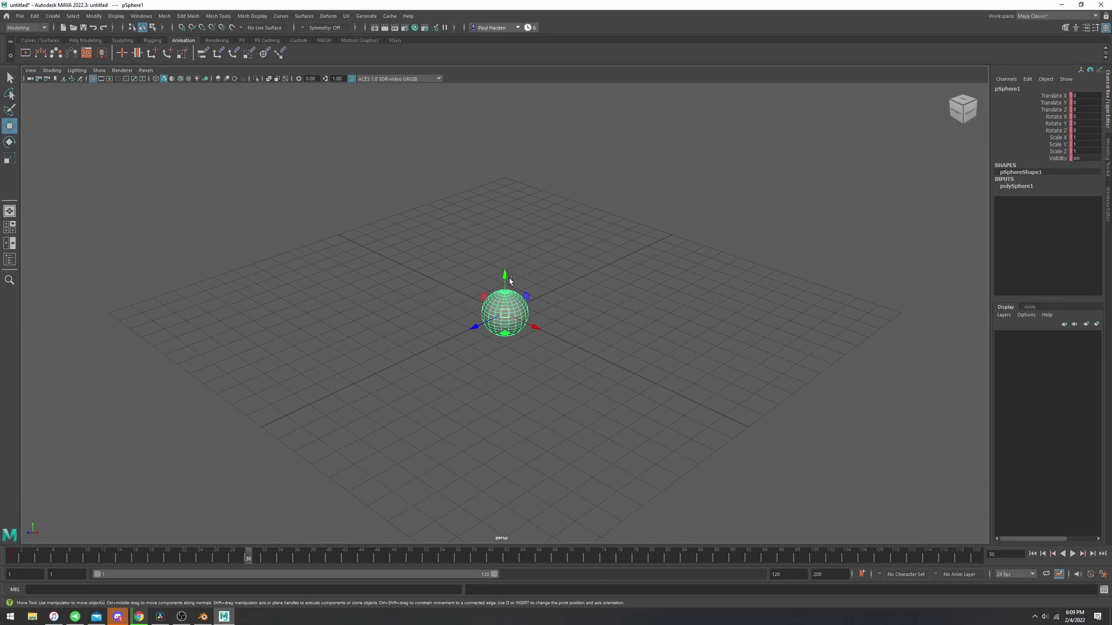
{"action": "left_click_drag", "start_coordinate": [509, 280], "coordinate": [506, 130]}
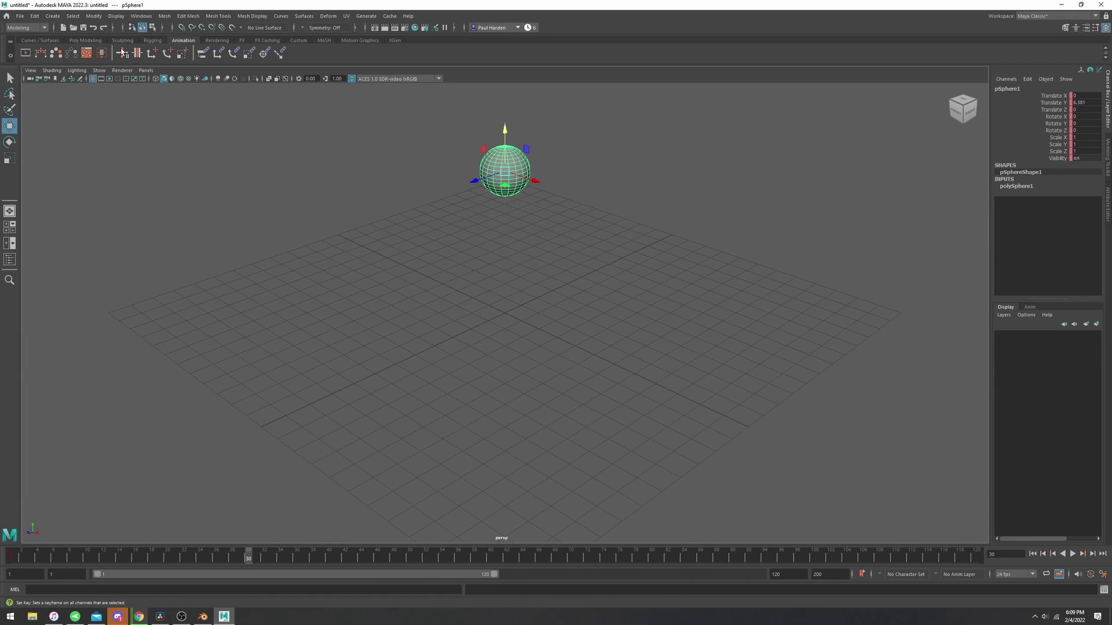
{"action": "left_click", "coordinate": [123, 52]}
Step: At frame 60, lower the sphere to about 0.3 in Translate Y and set a keyframe
{"action": "left_click_drag", "start_coordinate": [312, 557], "coordinate": [490, 556]}
{"action": "left_click_drag", "start_coordinate": [508, 131], "coordinate": [509, 268]}
{"action": "left_click", "coordinate": [122, 53]}
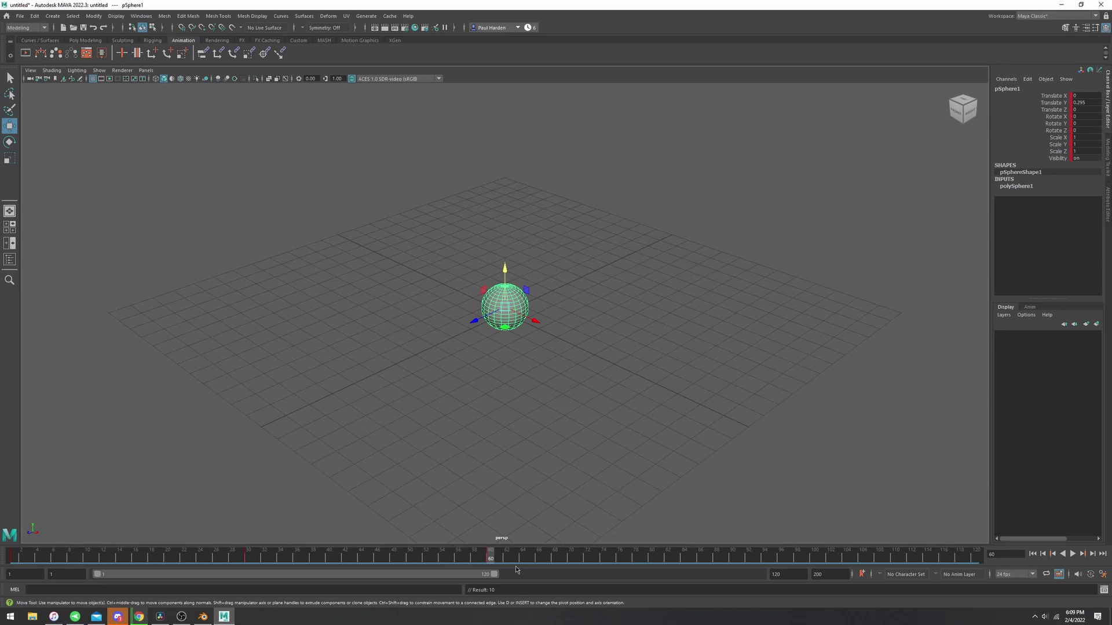
Step: At frame 90, raise the sphere to about 5.28 in Translate Y and set a keyframe
{"action": "left_click_drag", "start_coordinate": [516, 570], "coordinate": [733, 557]}
{"action": "left_click_drag", "start_coordinate": [507, 272], "coordinate": [506, 160]}
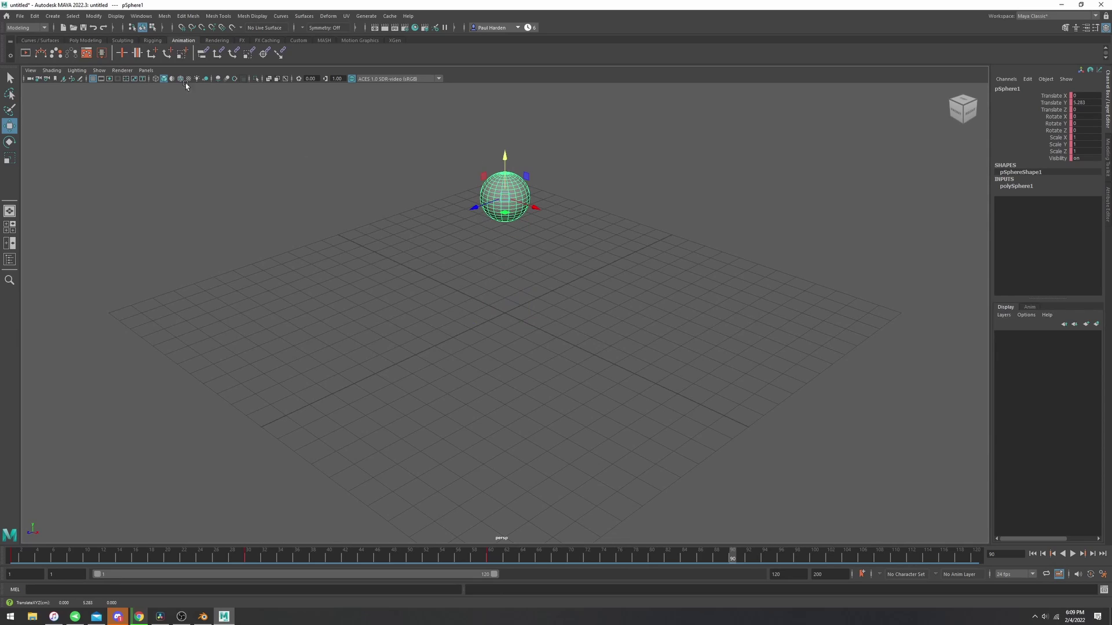
{"action": "left_click", "coordinate": [123, 52]}
Step: Set both the playback and animation end times to 90, and play the sphere's animation
{"action": "left_click", "coordinate": [788, 574]}
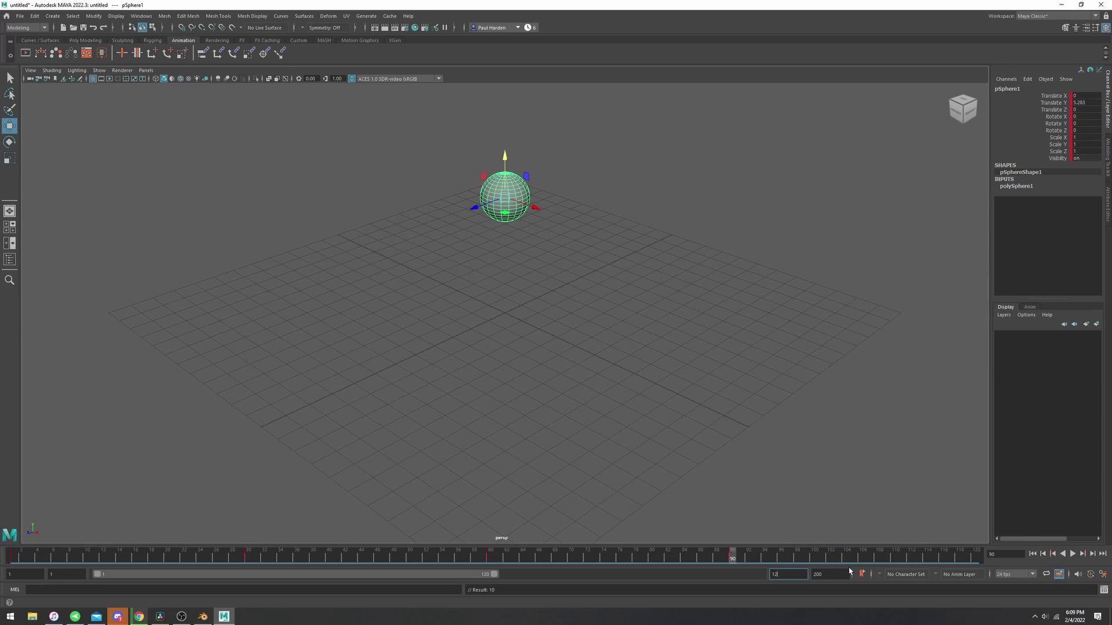
{"action": "type", "text": "90"}
{"action": "key", "text": "Tab"}
{"action": "type", "text": "90"}
{"action": "key", "text": "Return"}
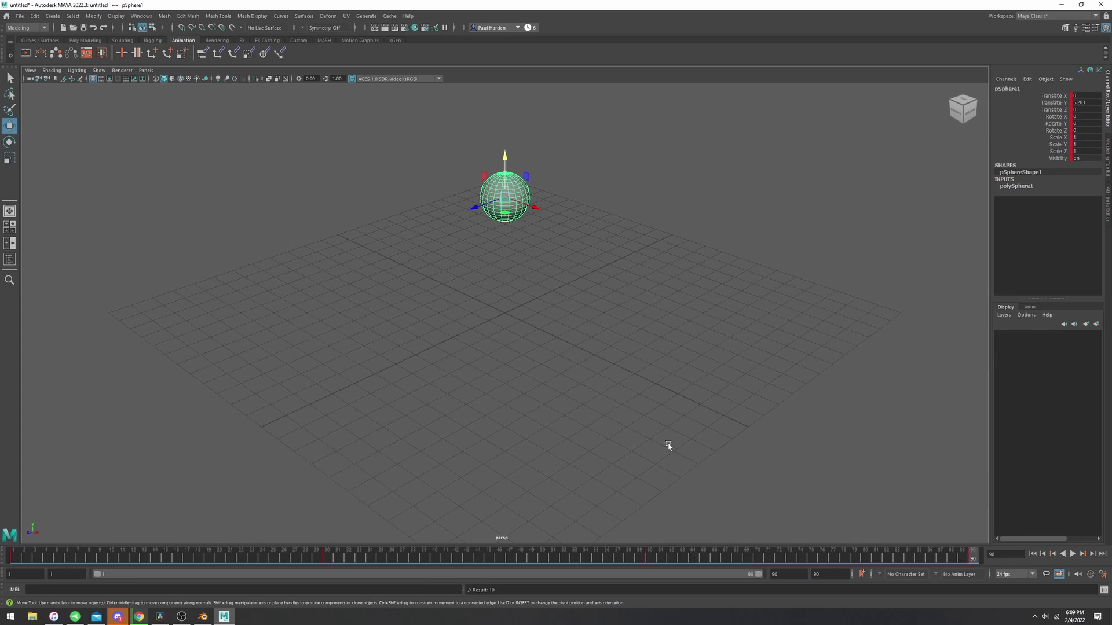
{"action": "left_click", "coordinate": [1072, 553]}
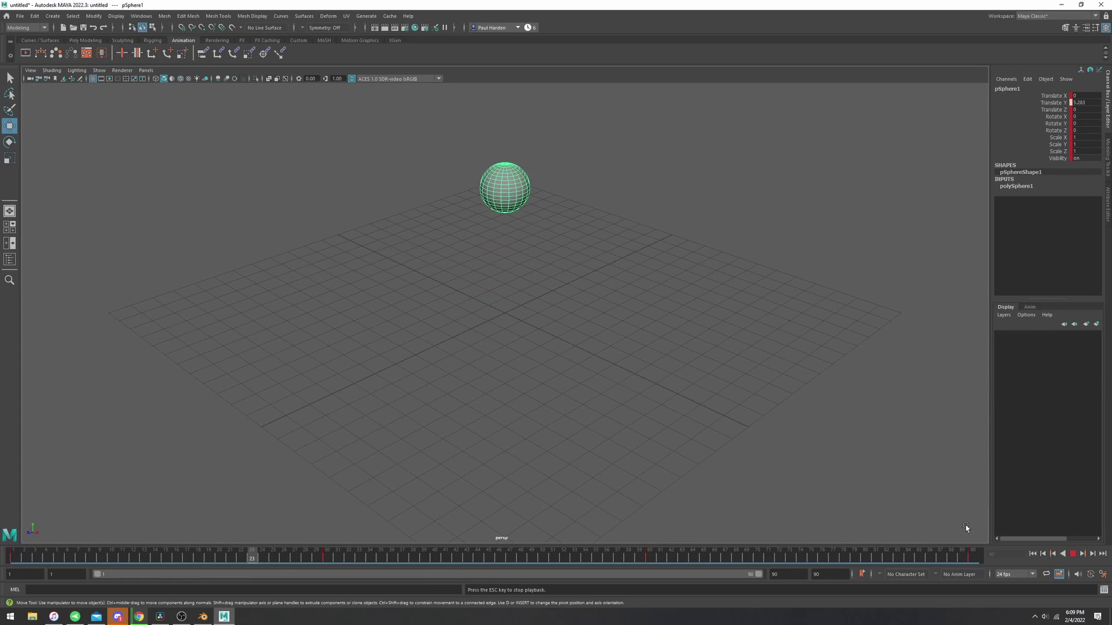
{"action": "left_click", "coordinate": [1071, 554]}
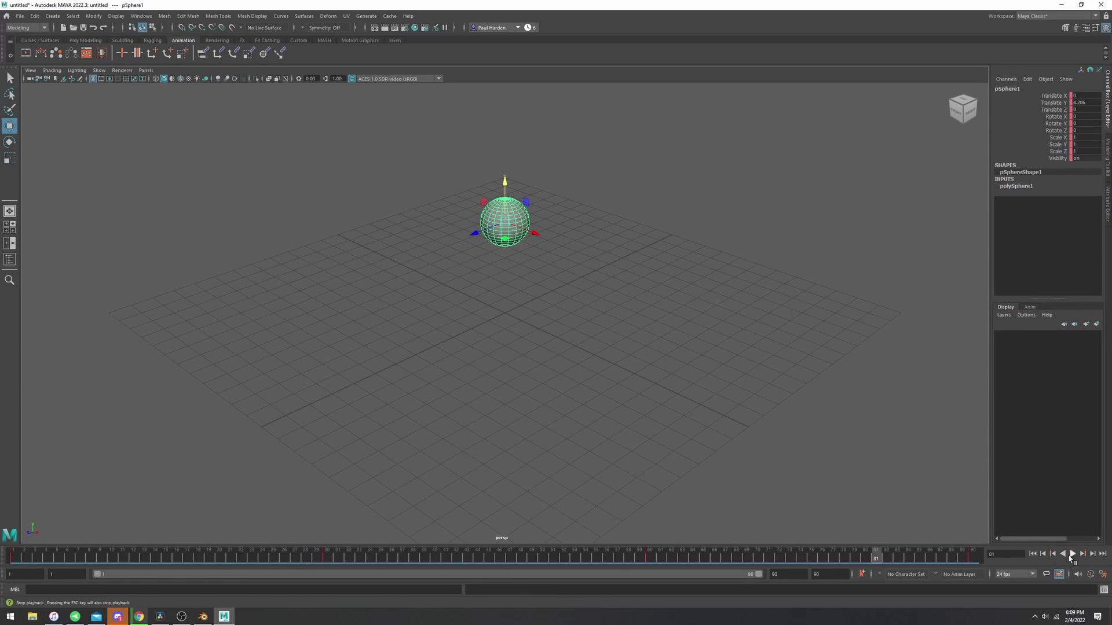
Step: Open the Export Selection options for the sphere and choose FBX export as the file type
{"action": "left_click", "coordinate": [19, 16]}
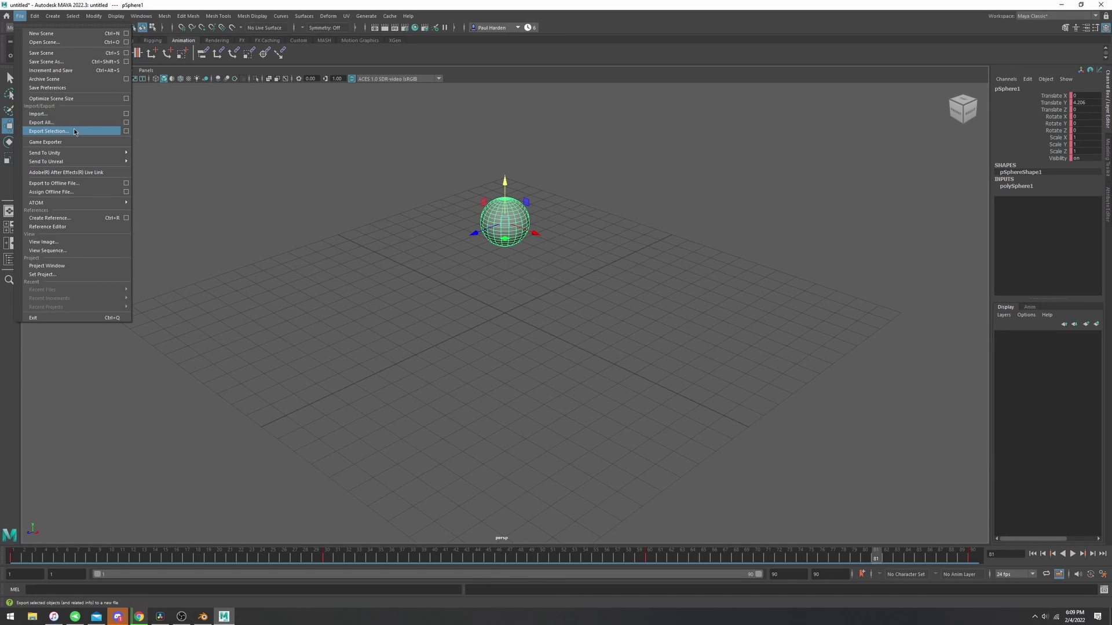
{"action": "left_click", "coordinate": [126, 132]}
{"action": "left_click_drag", "start_coordinate": [461, 213], "coordinate": [392, 160]}
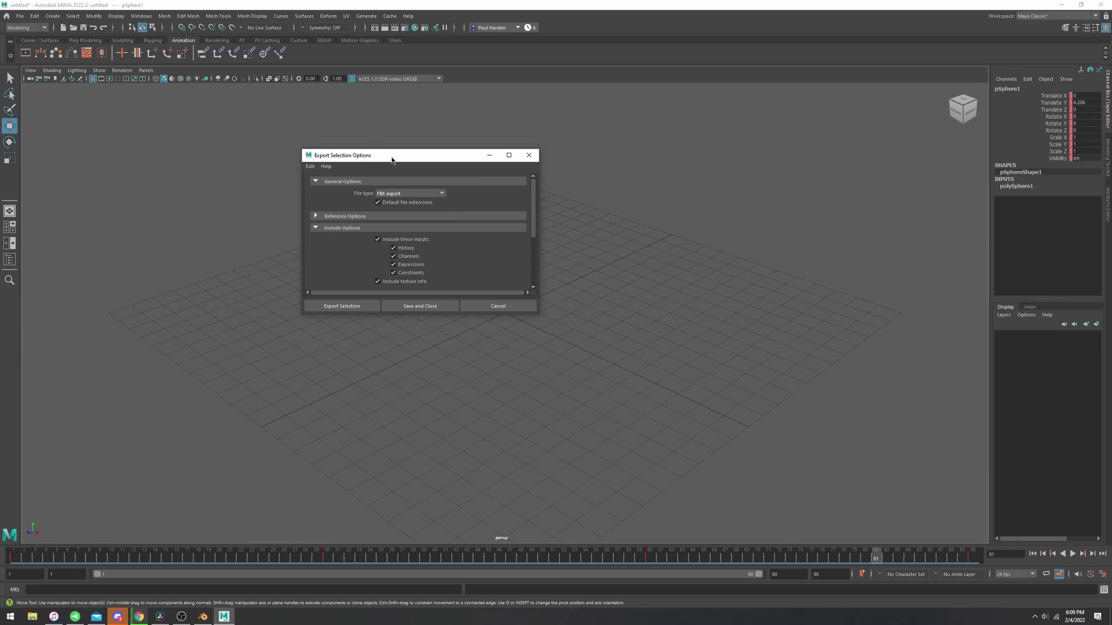
{"action": "left_click", "coordinate": [441, 194]}
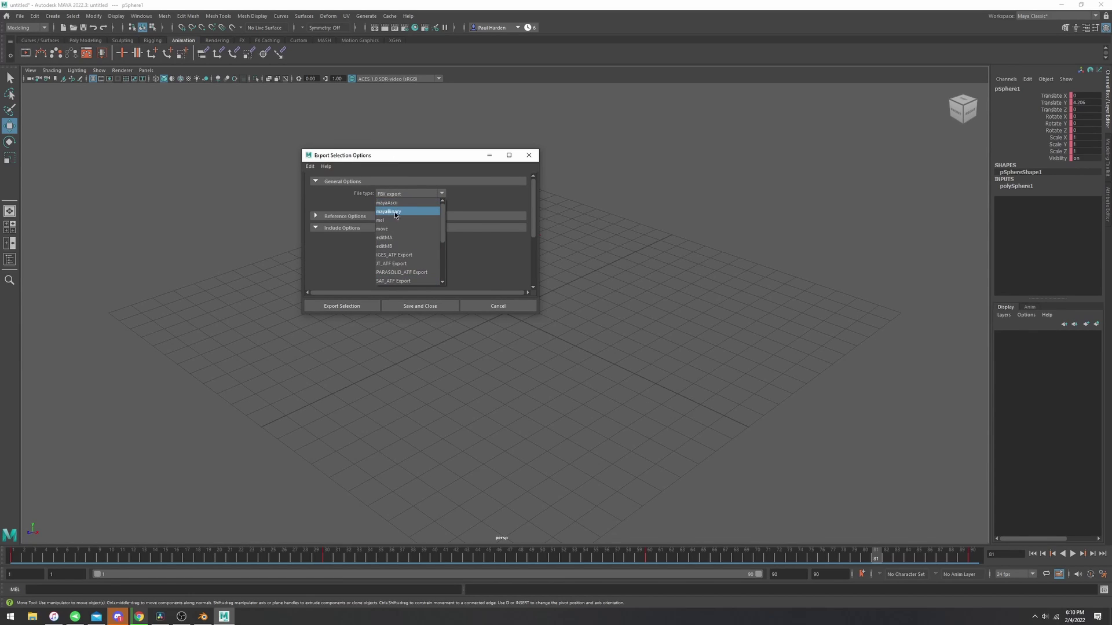
{"action": "scroll", "coordinate": [409, 246], "scroll_direction": "down", "scroll_amount": 2}
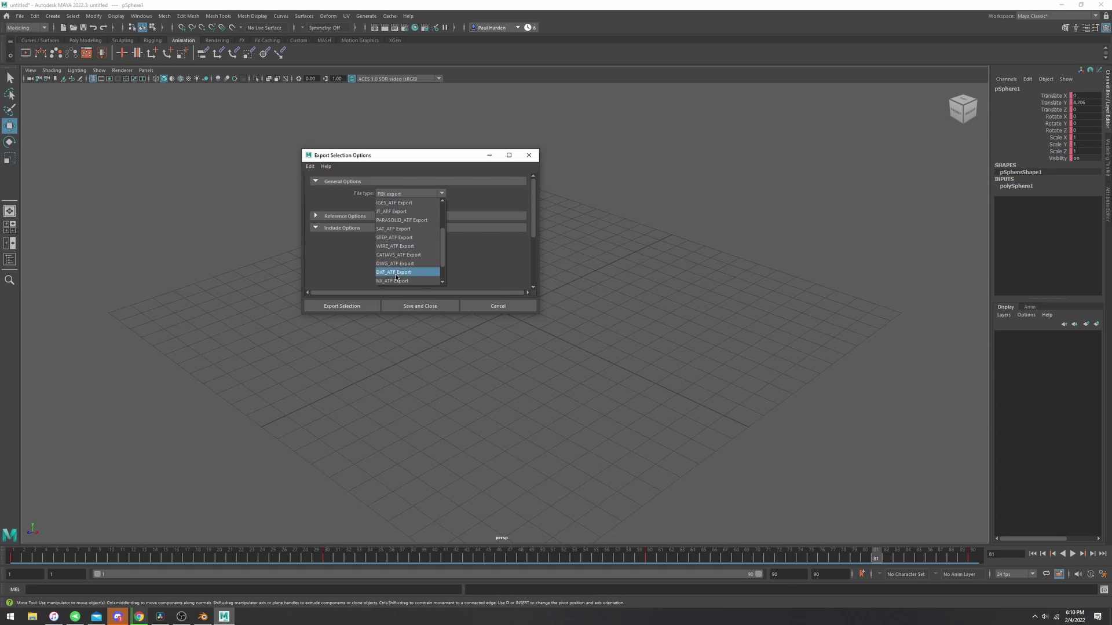
{"action": "scroll", "coordinate": [404, 239], "scroll_direction": "down", "scroll_amount": 1}
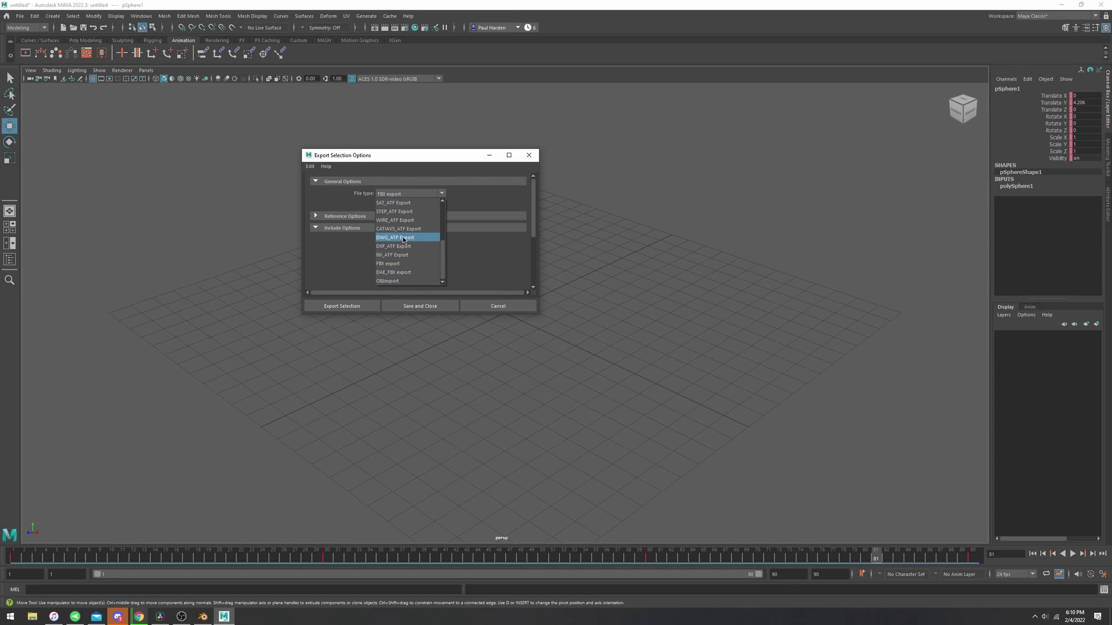
{"action": "left_click", "coordinate": [389, 264]}
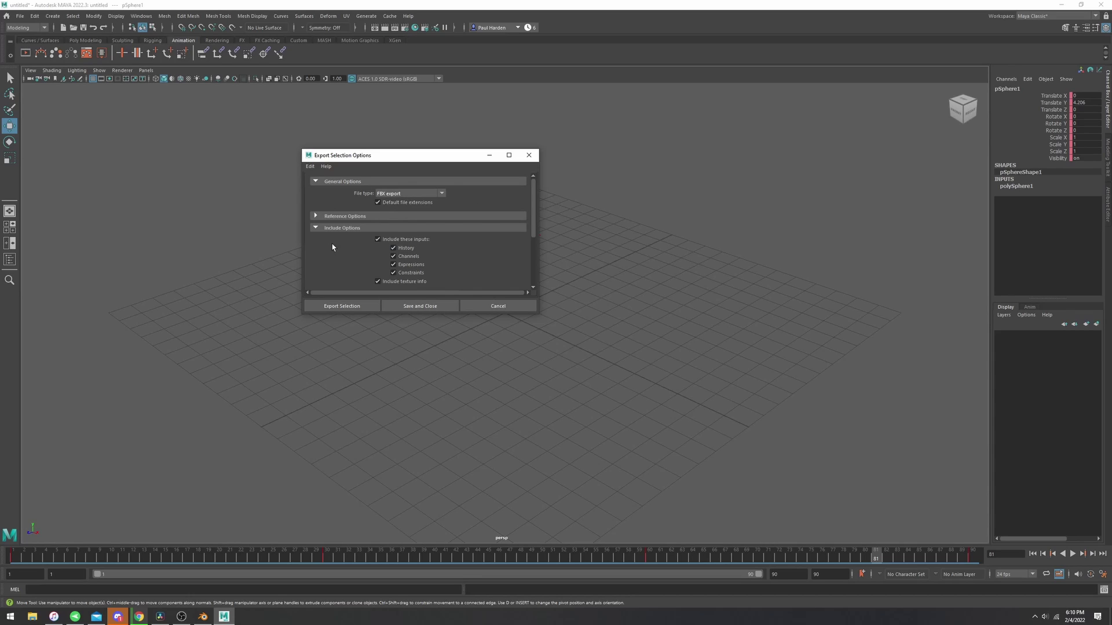
{"action": "scroll", "coordinate": [325, 210], "scroll_direction": "down", "scroll_amount": 1}
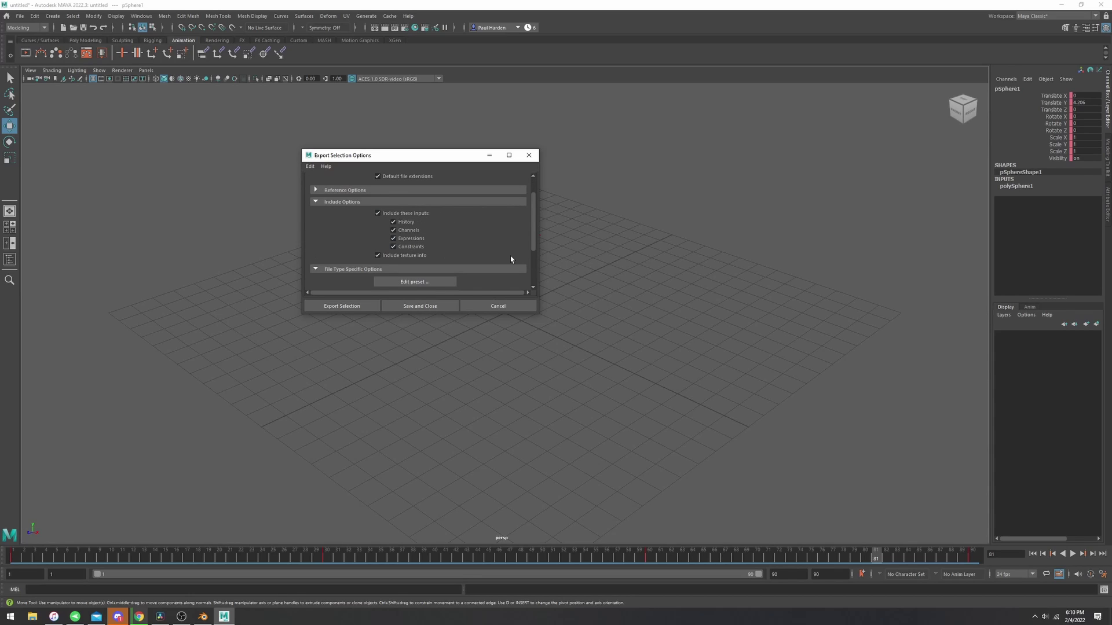
{"action": "scroll", "coordinate": [511, 260], "scroll_direction": "down", "scroll_amount": 3}
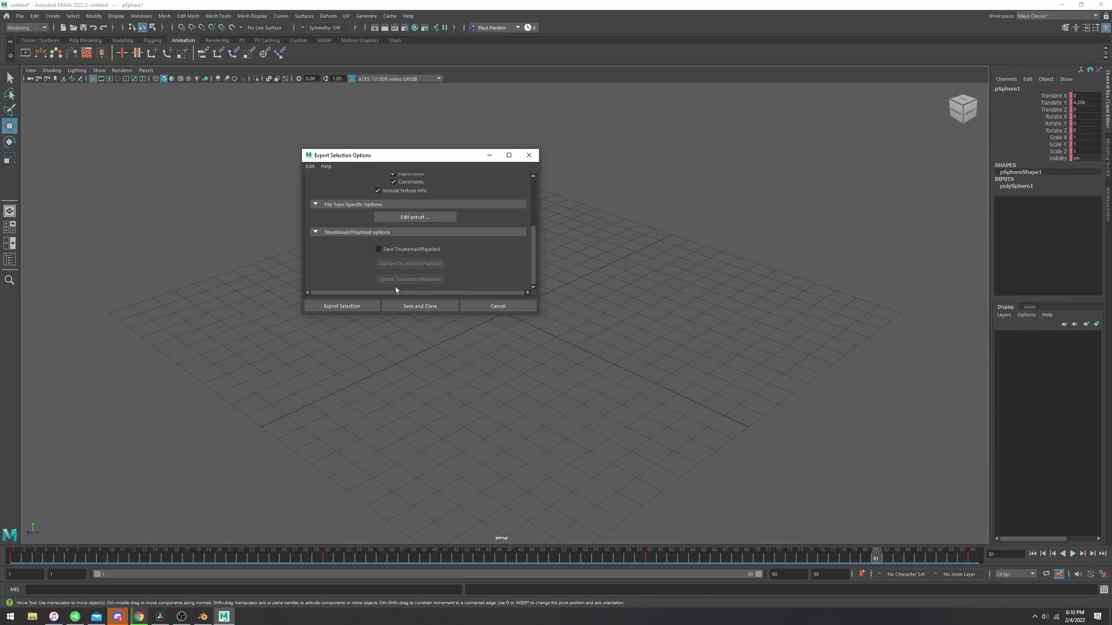
Step: Export the selected sphere to the Desktop as an FBX file named MayatoBlender
{"action": "left_click", "coordinate": [342, 305]}
{"action": "left_click", "coordinate": [162, 180]}
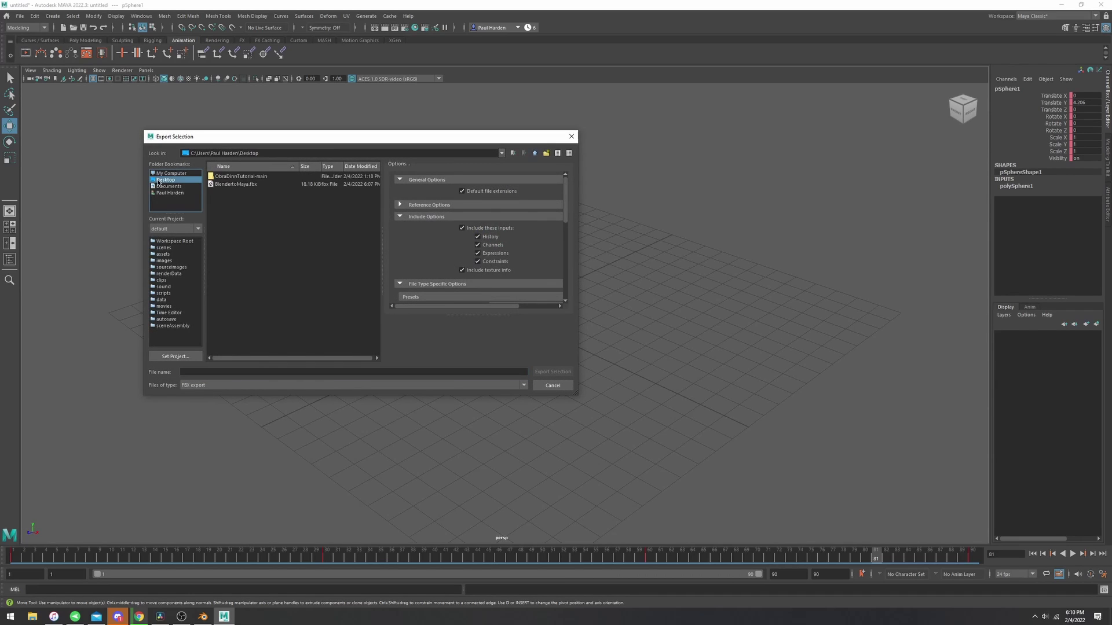
{"action": "left_click", "coordinate": [218, 372]}
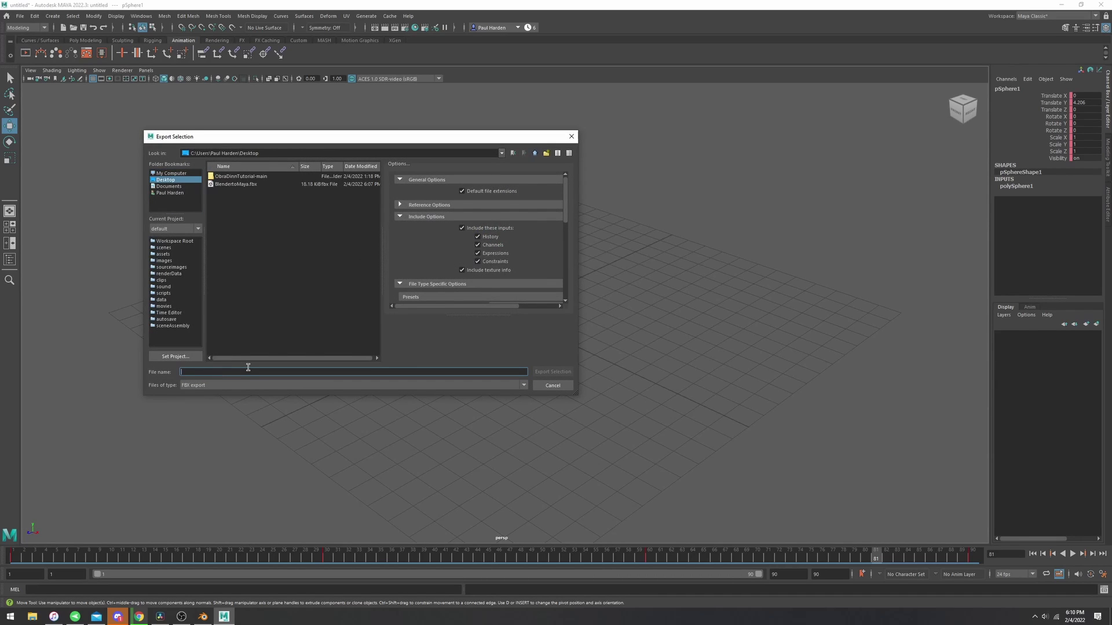
{"action": "type", "text": "MayatoBlender"}
{"action": "scroll", "coordinate": [408, 259], "scroll_direction": "down", "scroll_amount": 5}
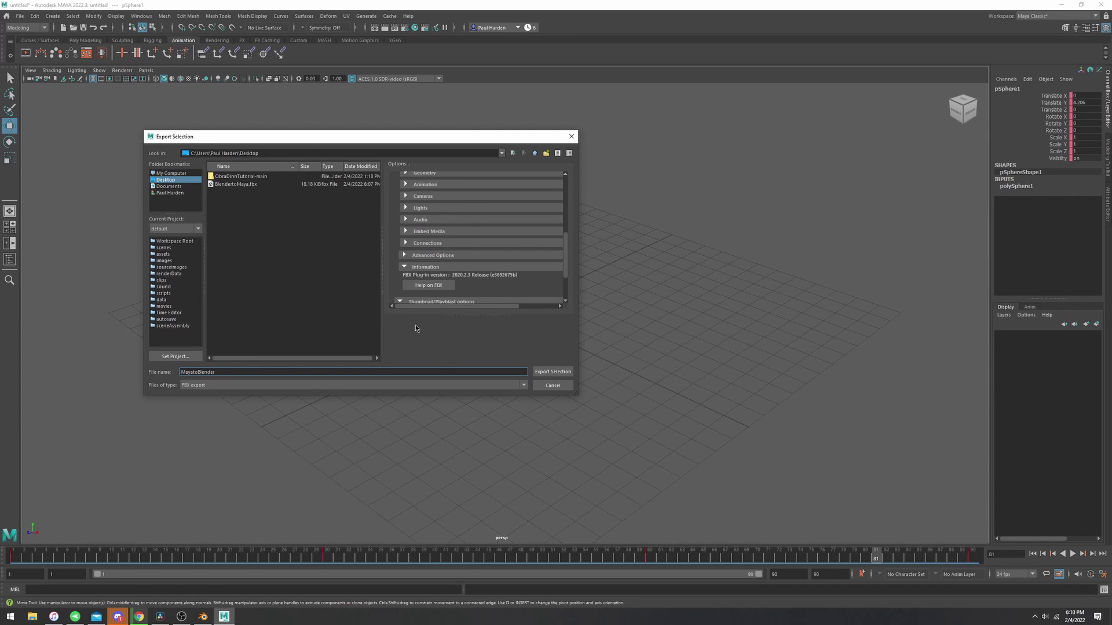
{"action": "left_click", "coordinate": [553, 372]}
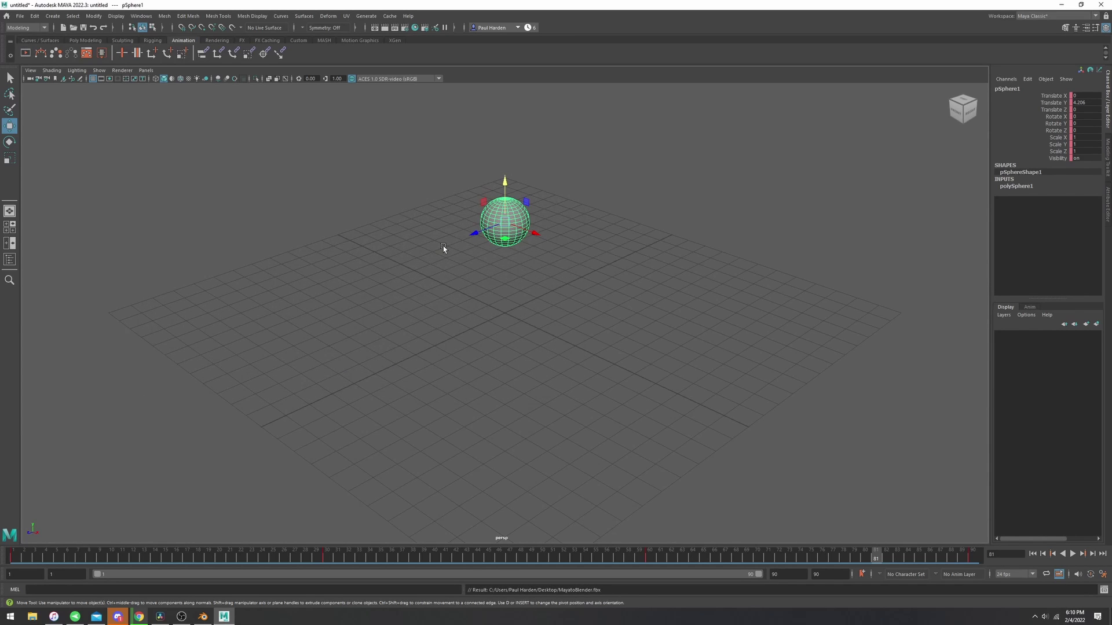
Step: Switch to Blender and import MayatoBlender.fbx from the Desktop as an FBX with animation enabled
{"action": "key", "text": "alt+Tab"}
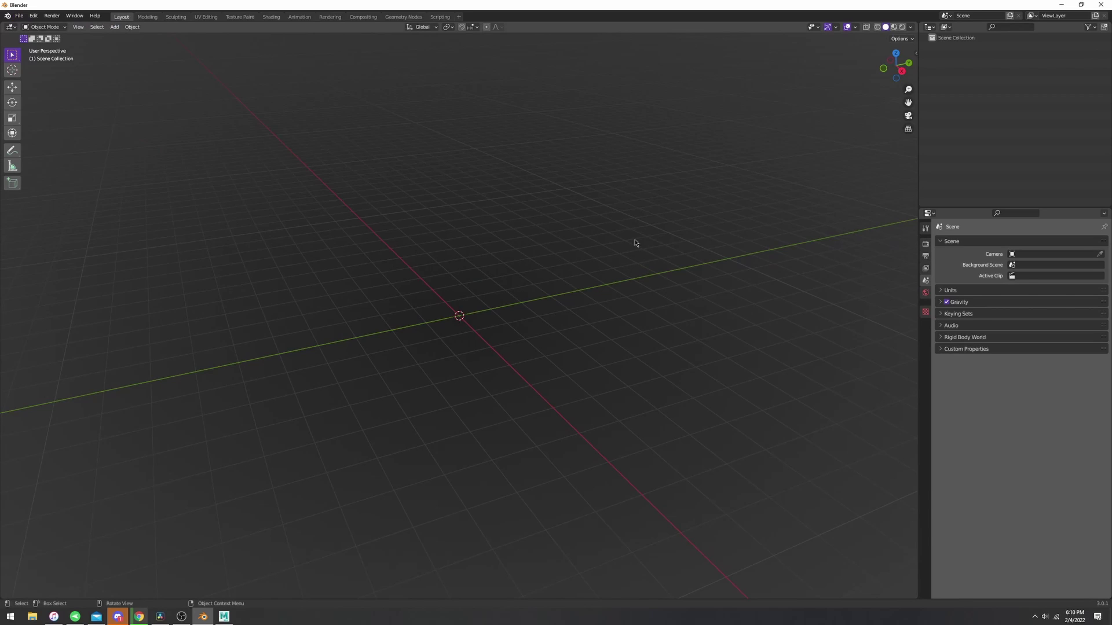
{"action": "left_click", "coordinate": [19, 16]}
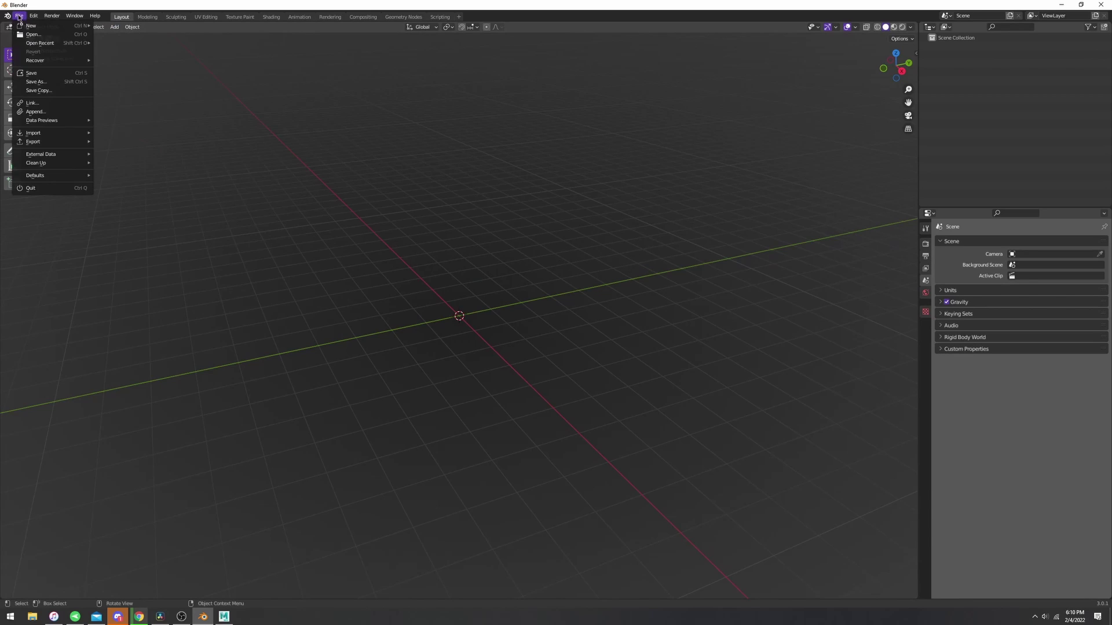
{"action": "mouse_move", "coordinate": [52, 132]}
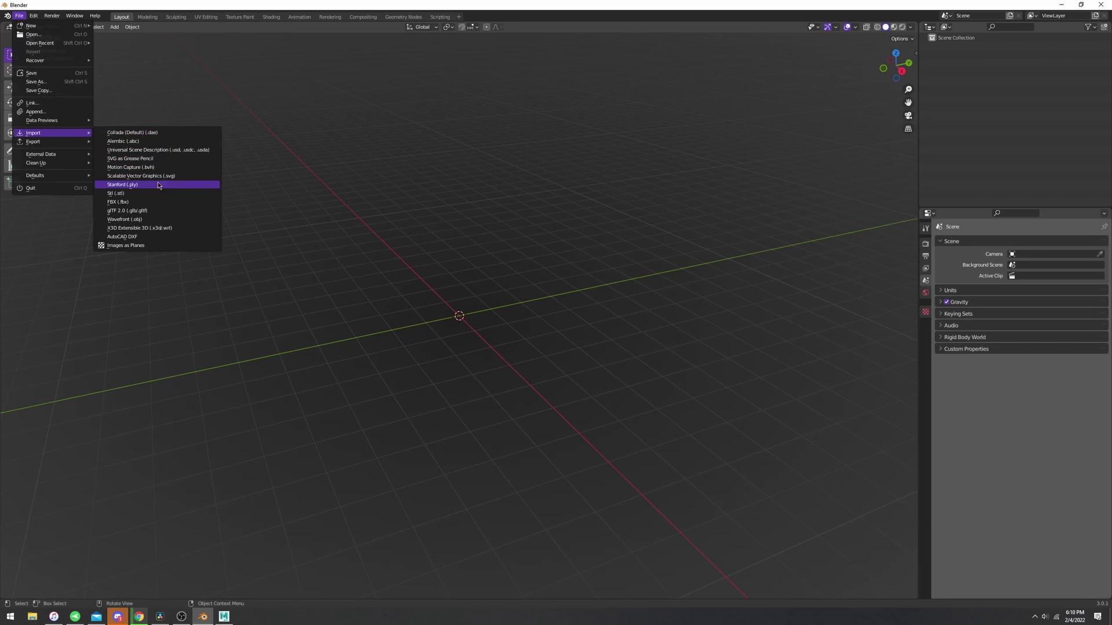
{"action": "left_click", "coordinate": [133, 203]}
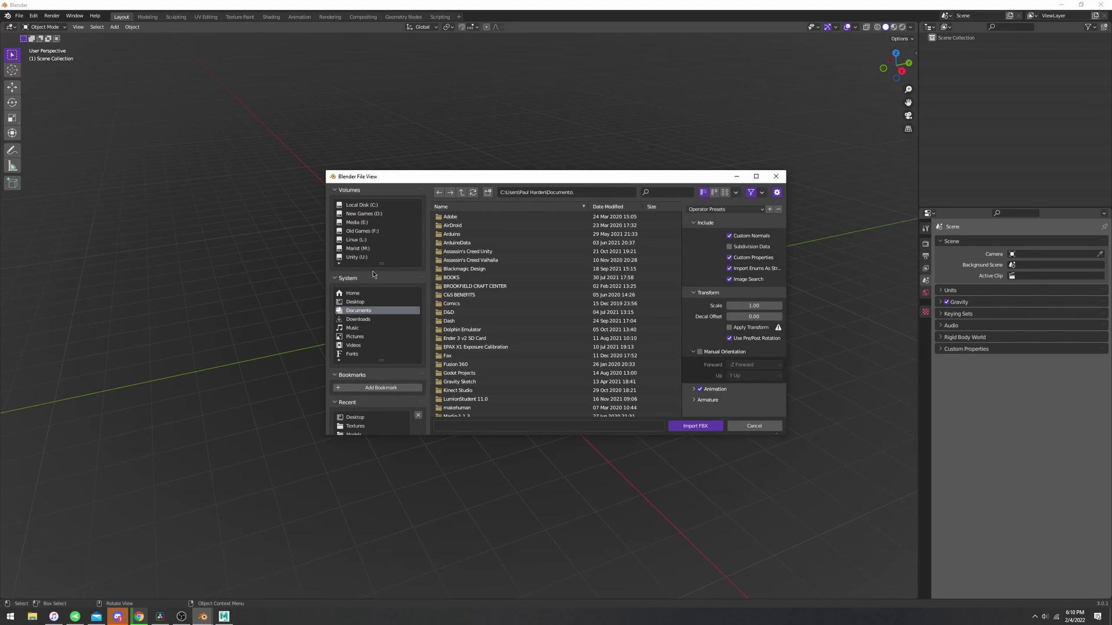
{"action": "left_click", "coordinate": [355, 301]}
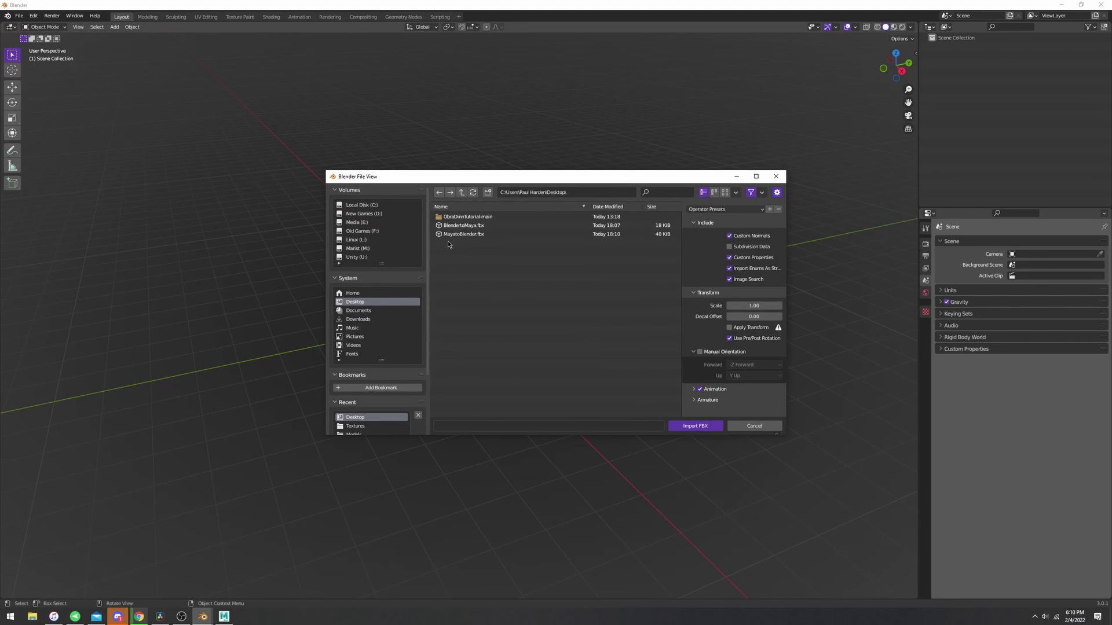
{"action": "left_click", "coordinate": [464, 233]}
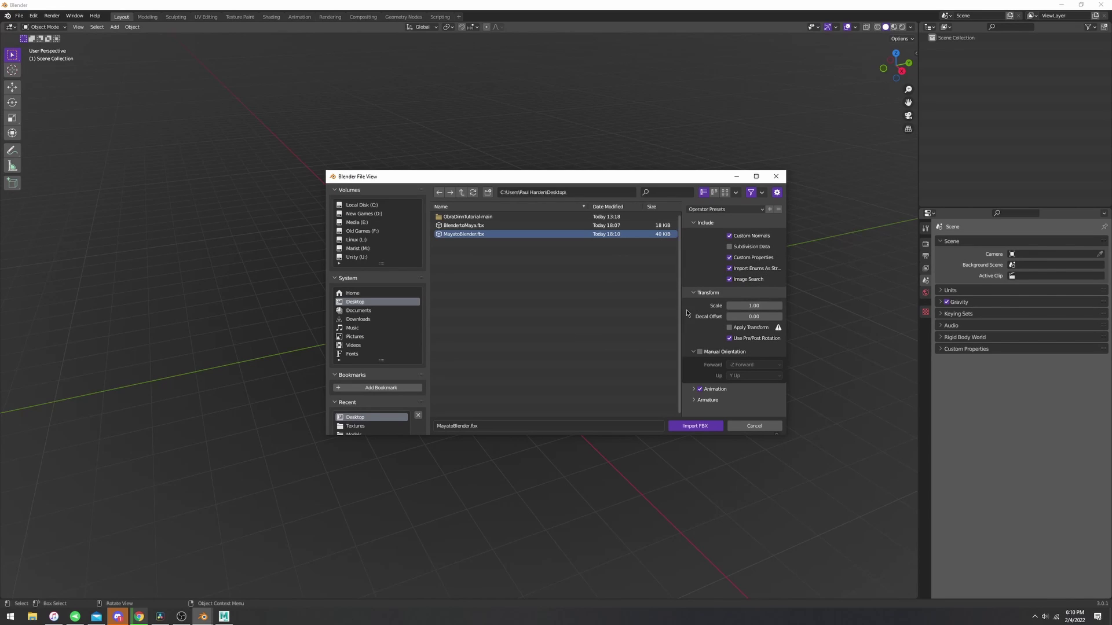
{"action": "left_click", "coordinate": [695, 390]}
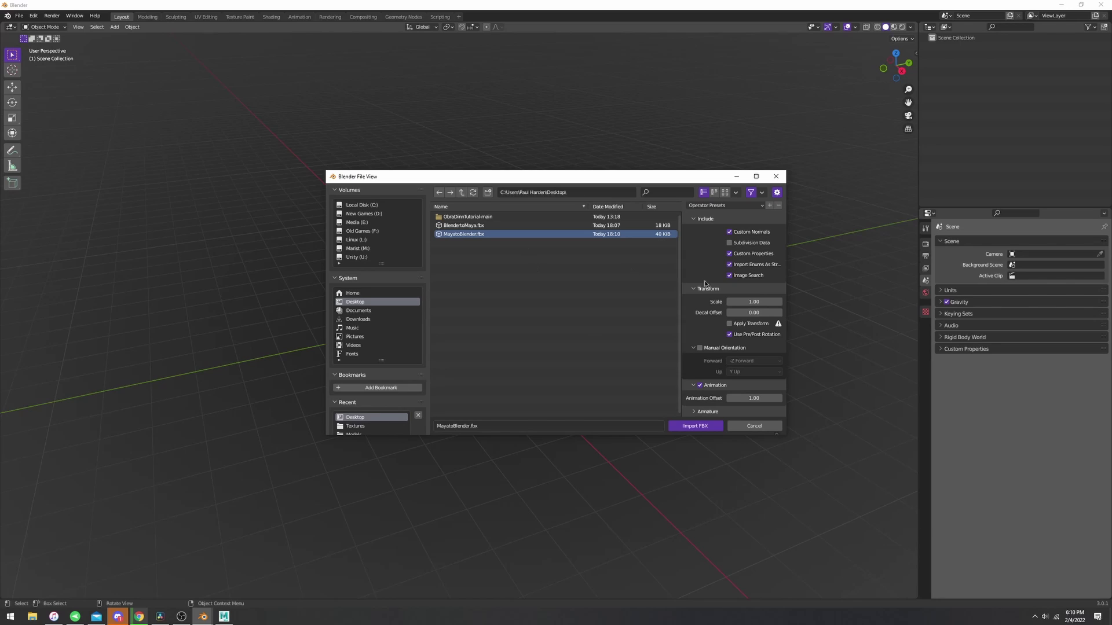
{"action": "key", "text": "Return"}
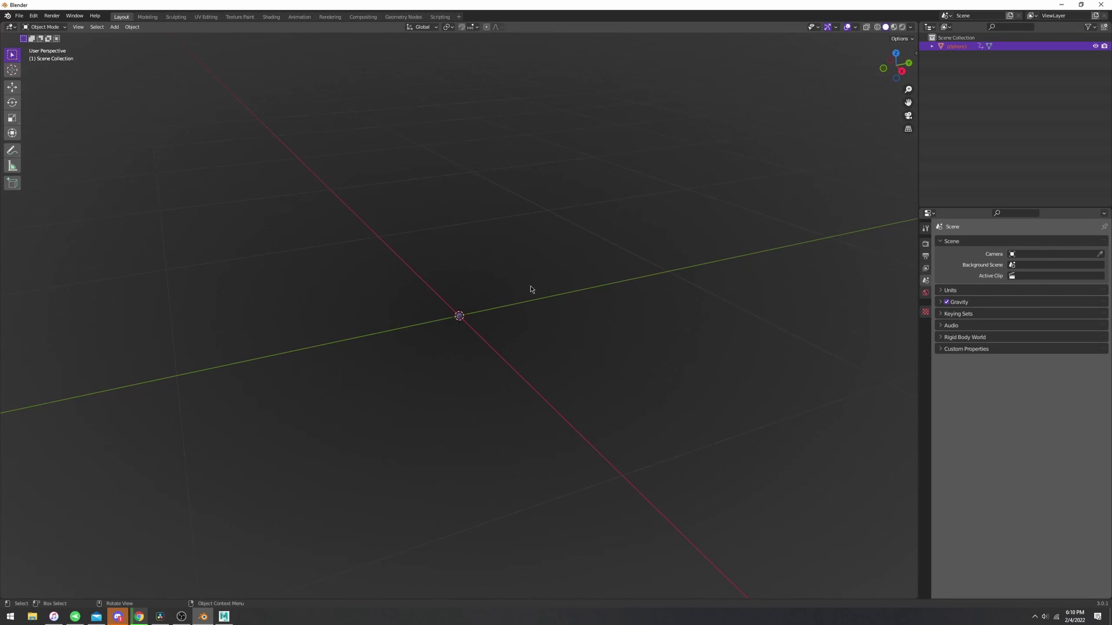
Step: Split off an area below the 3D viewport and make it a Timeline showing all of the imported sphere's keyframes
{"action": "scroll", "coordinate": [524, 292], "scroll_direction": "up", "scroll_amount": 10}
{"action": "scroll", "coordinate": [480, 313], "scroll_direction": "down", "scroll_amount": 1}
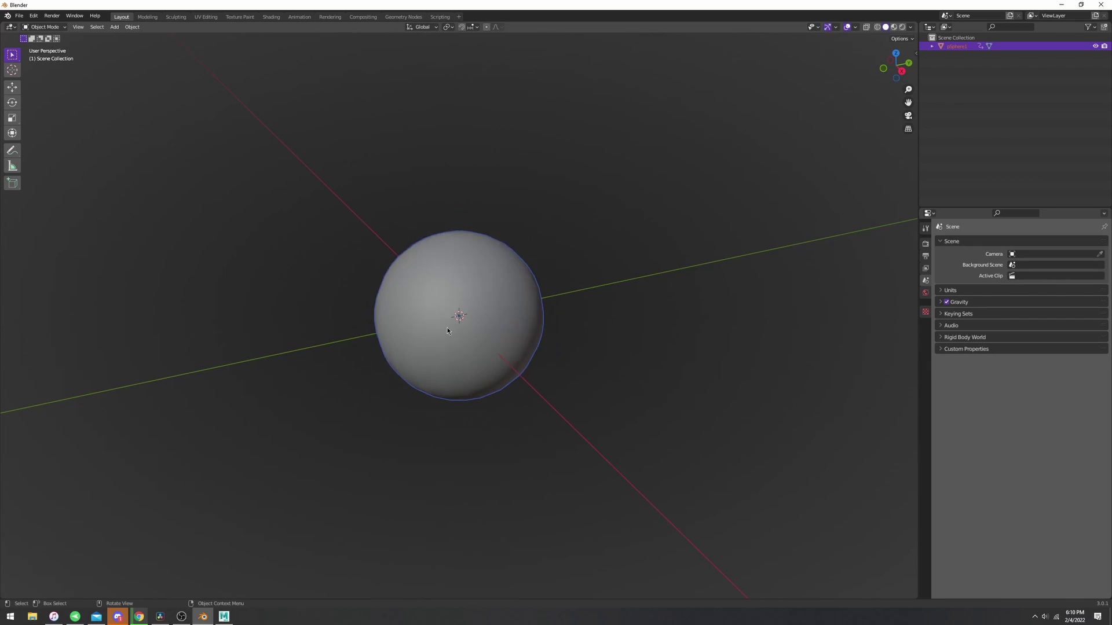
{"action": "scroll", "coordinate": [448, 331], "scroll_direction": "down", "scroll_amount": 2}
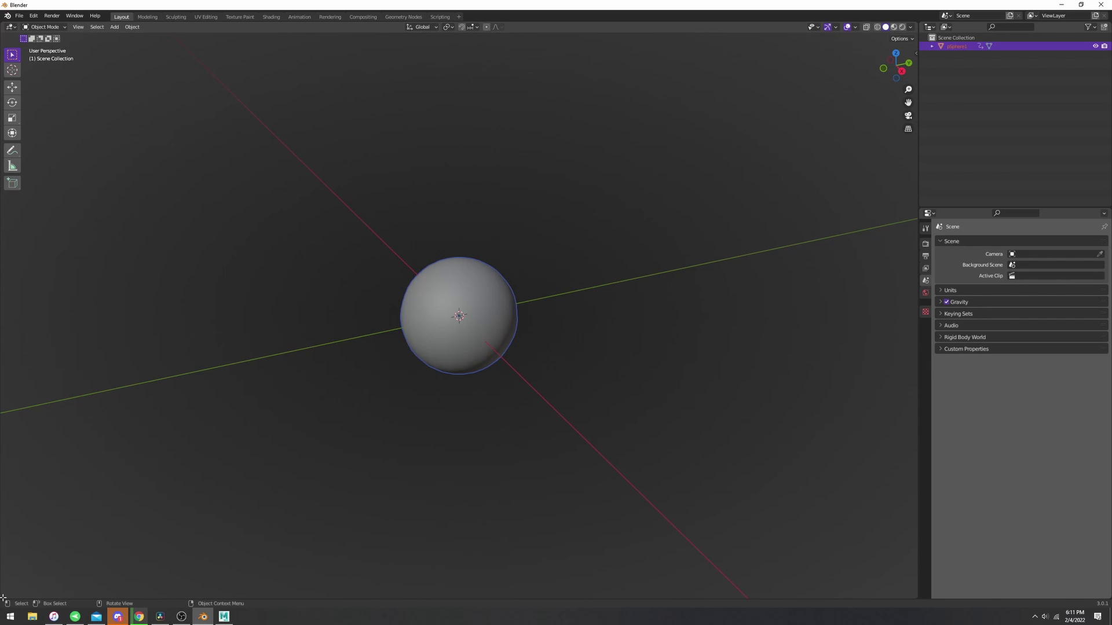
{"action": "left_click_drag", "start_coordinate": [3, 598], "coordinate": [11, 445]}
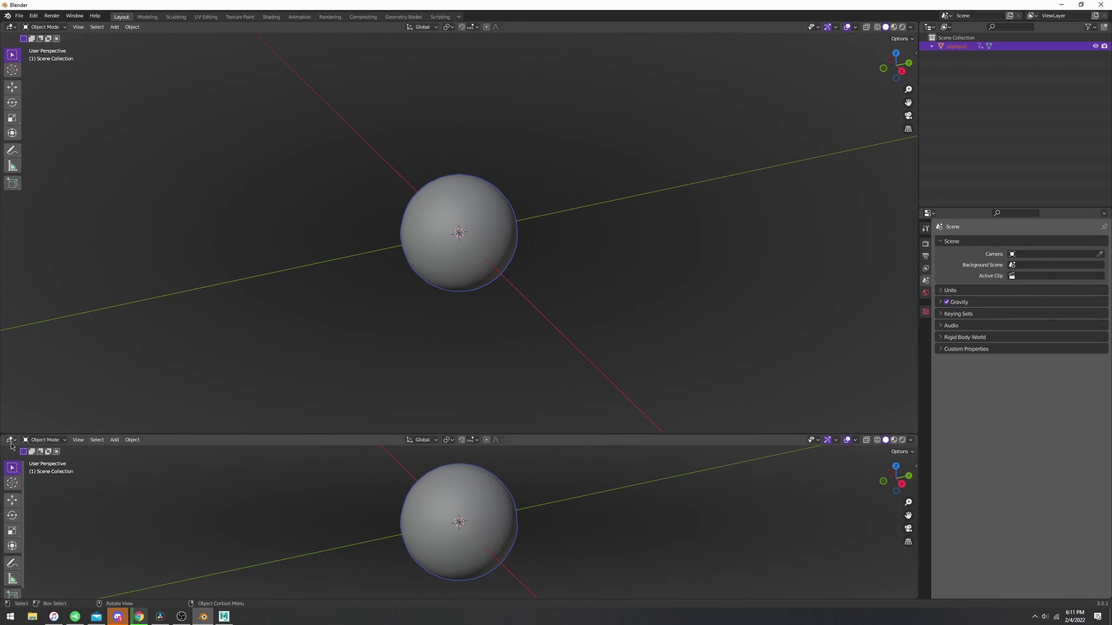
{"action": "left_click", "coordinate": [11, 441]}
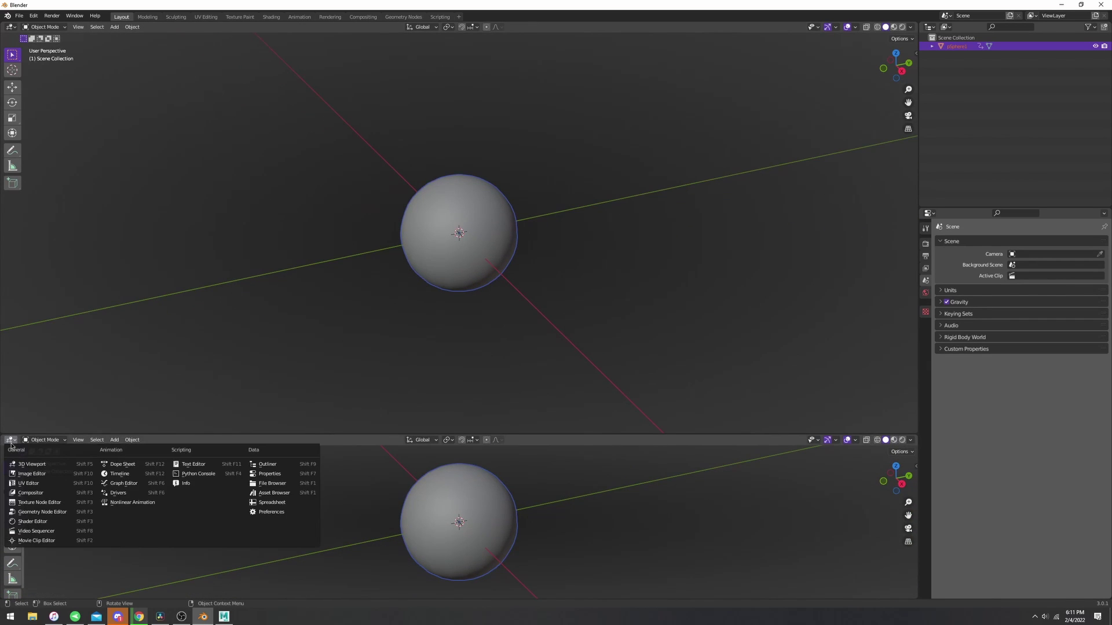
{"action": "left_click", "coordinate": [122, 475]}
{"action": "scroll", "coordinate": [358, 489], "scroll_direction": "down", "scroll_amount": 2}
{"action": "middle_click_drag", "start_coordinate": [333, 493], "coordinate": [385, 494]}
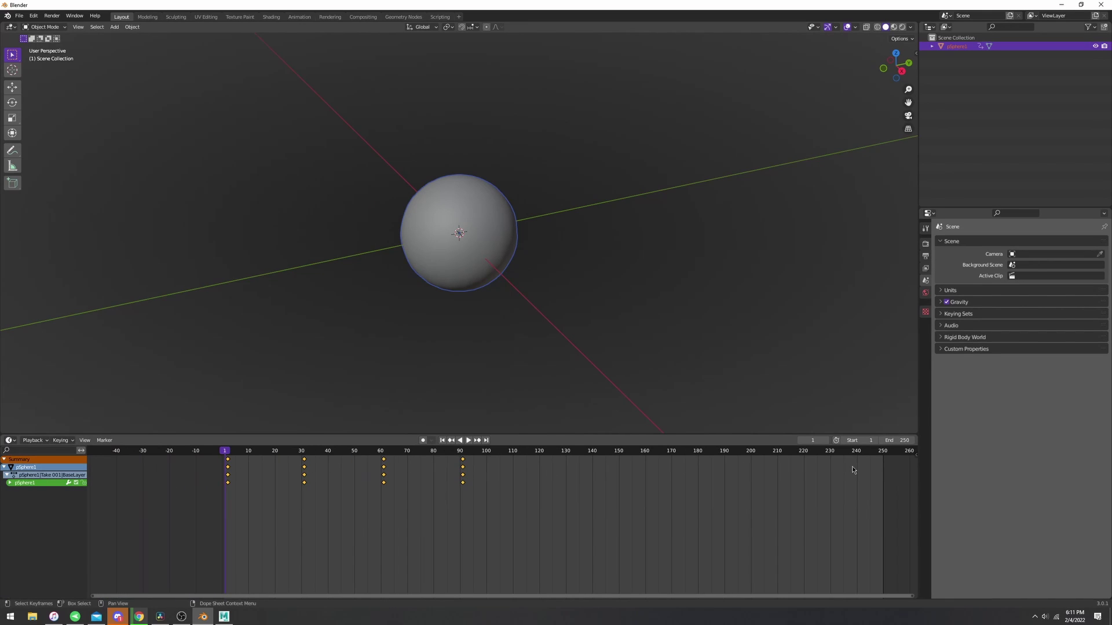
Step: Set the scene's end frame to 90
{"action": "left_click", "coordinate": [903, 440]}
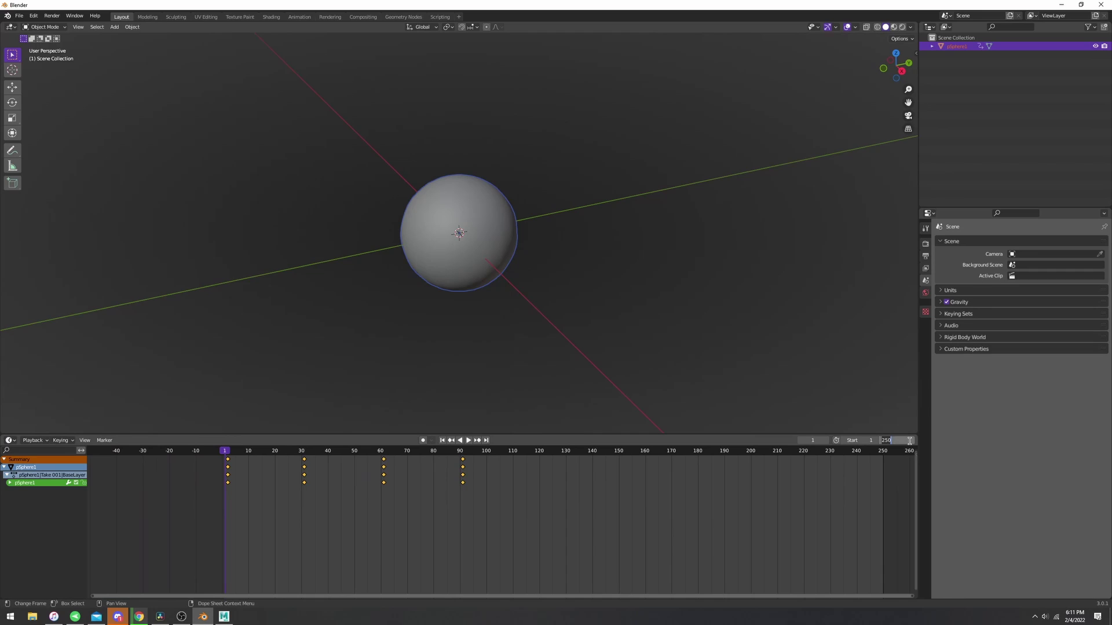
{"action": "type", "text": "90"}
{"action": "key", "text": "Return"}
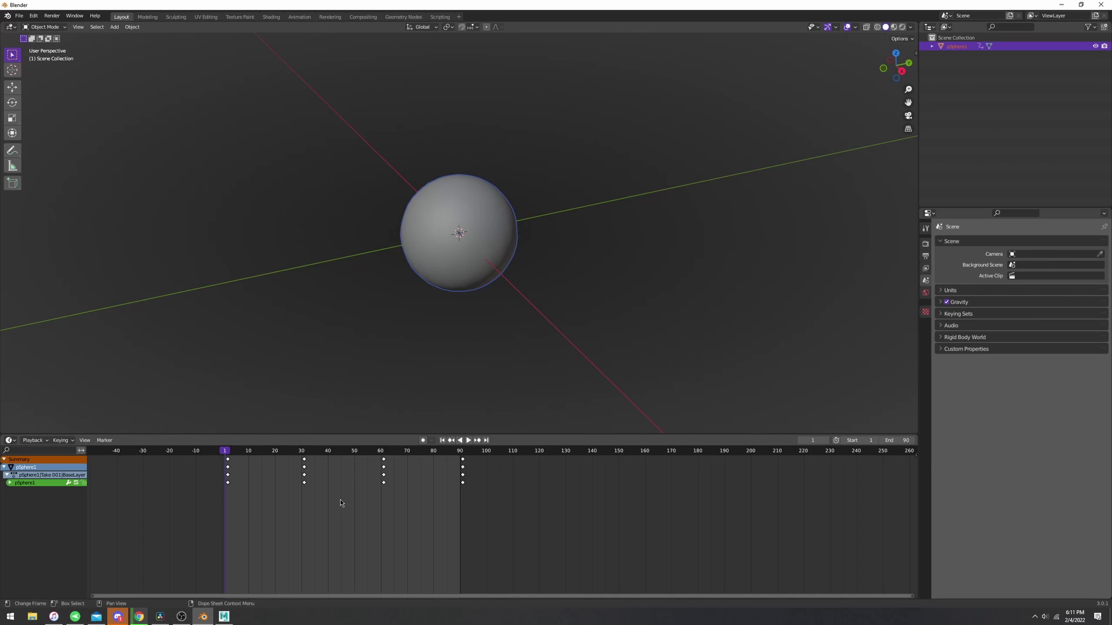
Step: Shift all of the sphere's keyframes one frame earlier so they start at frame 1, and play the animation
{"action": "key", "text": "a"}
{"action": "key", "text": "g"}
{"action": "left_click", "coordinate": [308, 507]}
{"action": "left_click", "coordinate": [468, 441]}
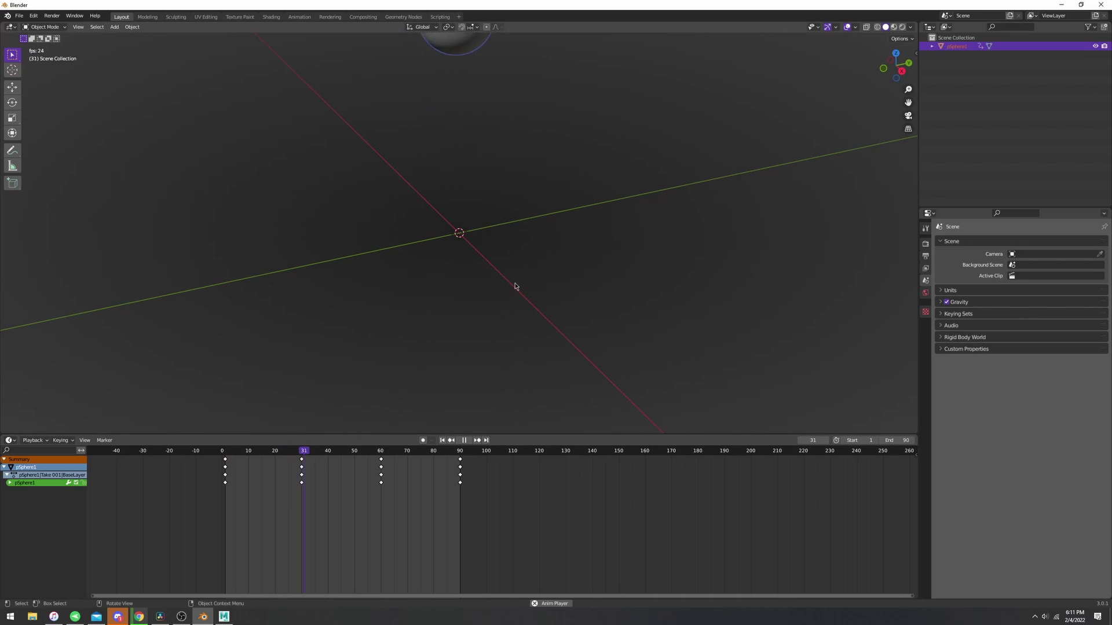
{"action": "middle_click_drag", "start_coordinate": [518, 283], "coordinate": [588, 360], "text": "shift"}
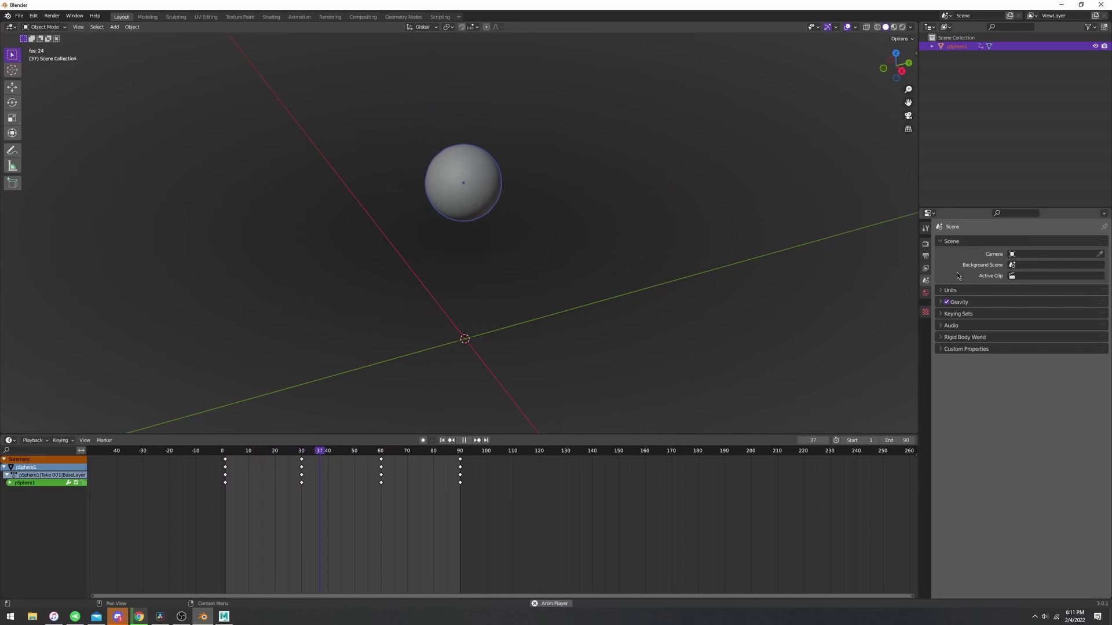
Step: Set the scene's output frame rate to 30 fps and deselect the sphere
{"action": "left_click", "coordinate": [925, 256]}
{"action": "left_click", "coordinate": [1037, 321]}
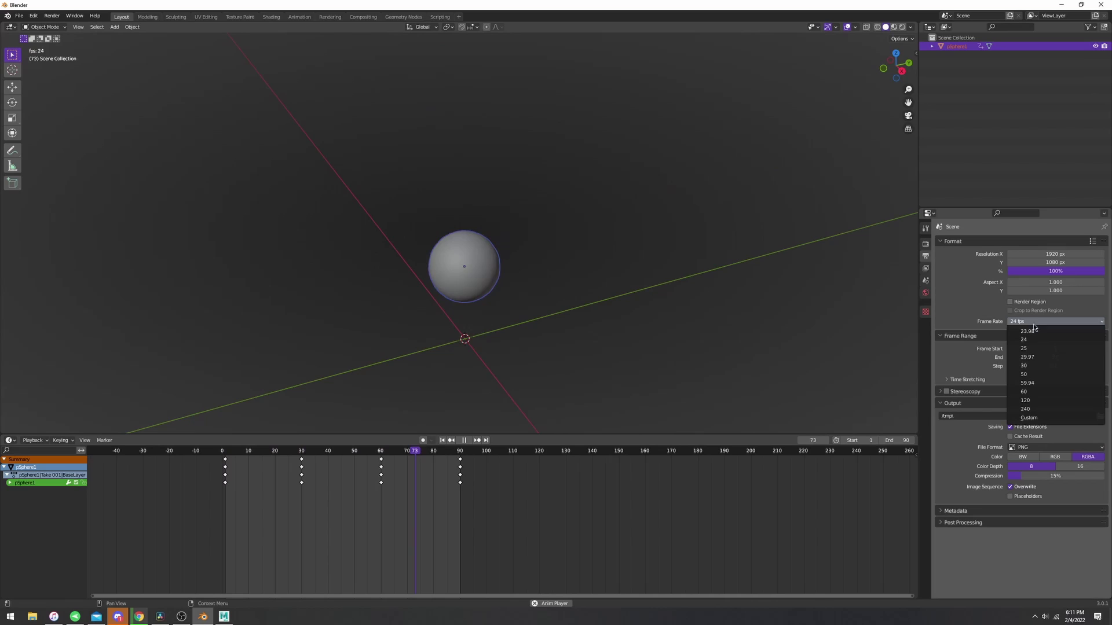
{"action": "left_click", "coordinate": [1036, 366]}
{"action": "left_click", "coordinate": [610, 347]}
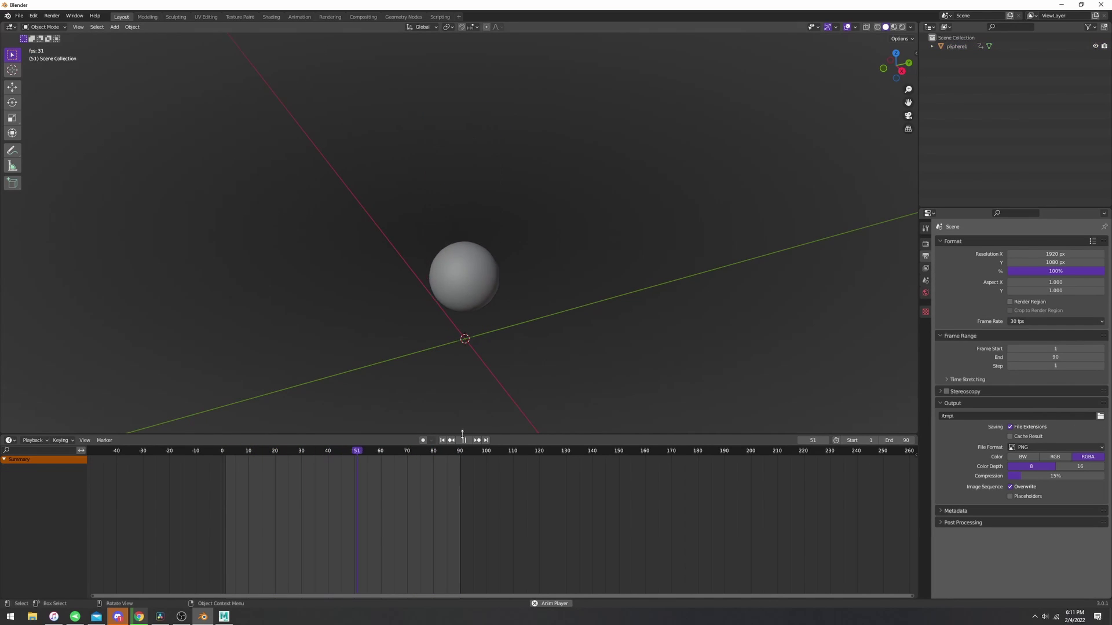